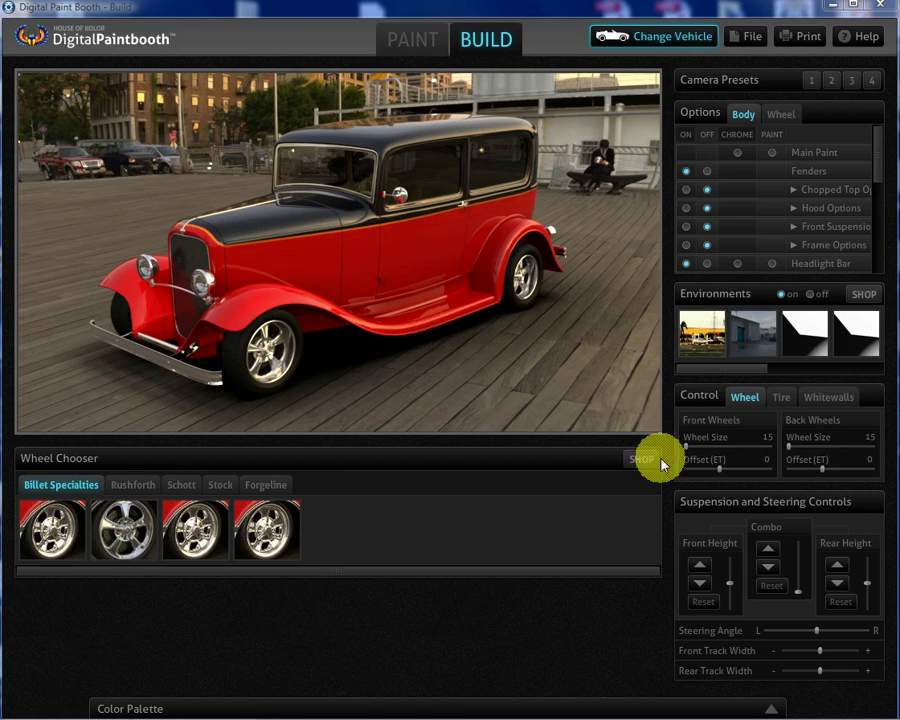
Lower the hot rod with the Combo suspension slider, then drop its front height
mouse_move(797, 591)
left_mouse_down()
mouse_move(797, 543)
mouse_move(796, 586)
mouse_move(795, 566)
mouse_move(799, 574)
left_mouse_up()
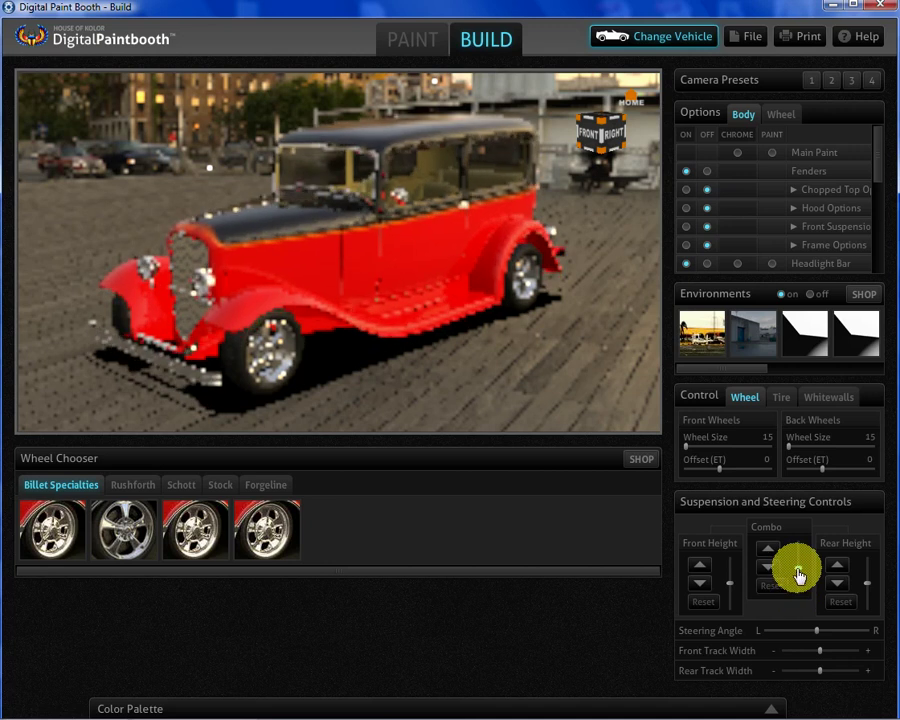
left_click_drag(470, 380, 677, 476)
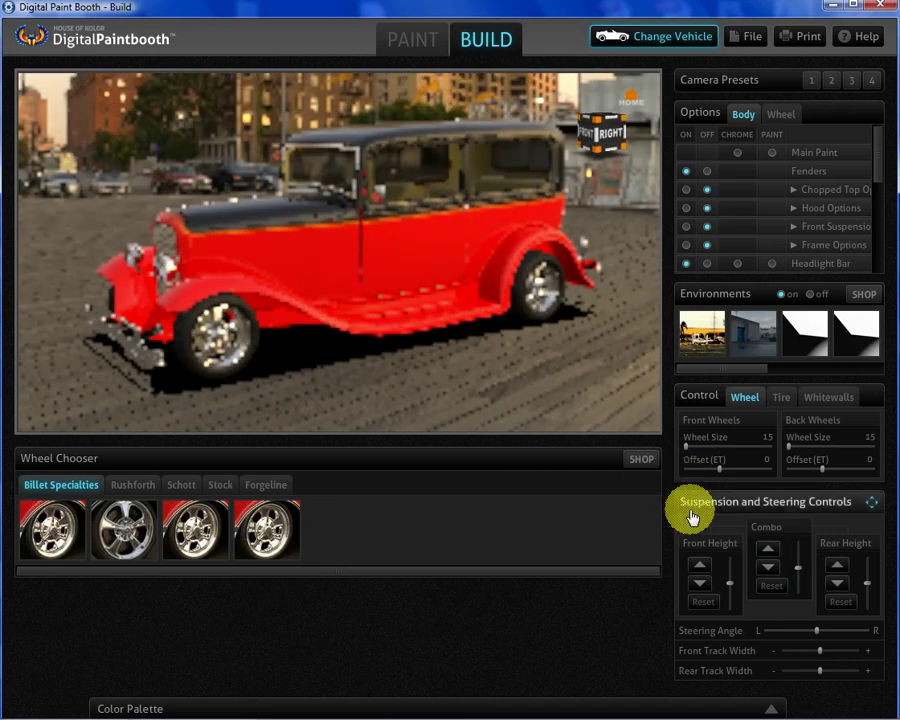
mouse_move(730, 590)
left_mouse_down()
mouse_move(731, 572)
mouse_move(731, 592)
left_mouse_up()
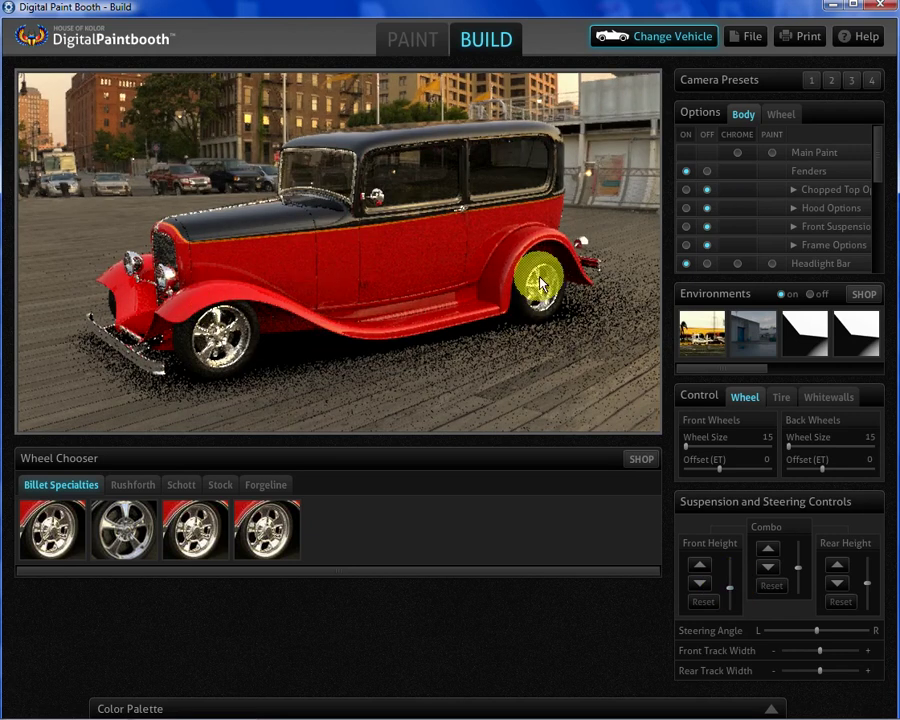
Fit 17-inch front wheels and 18-inch rear wheels
left_click(701, 446)
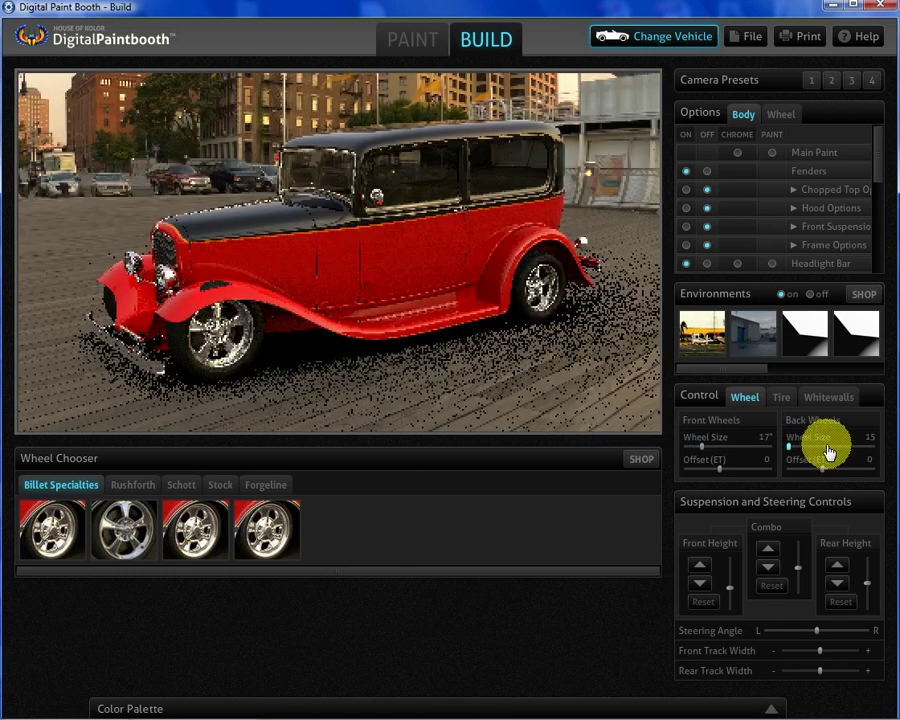
left_click(815, 447)
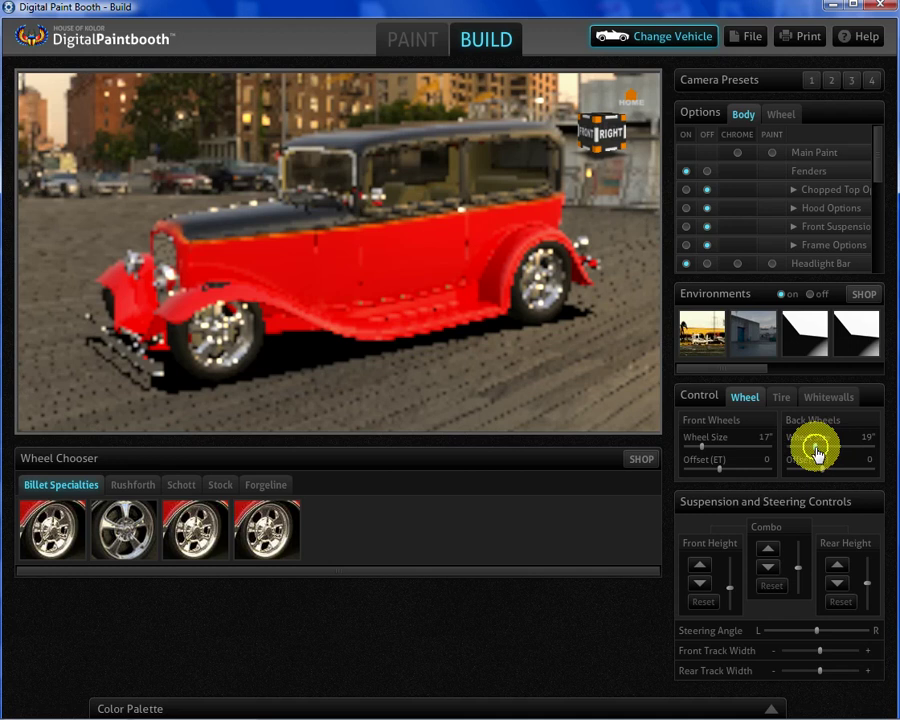
left_click_drag(812, 452, 810, 460)
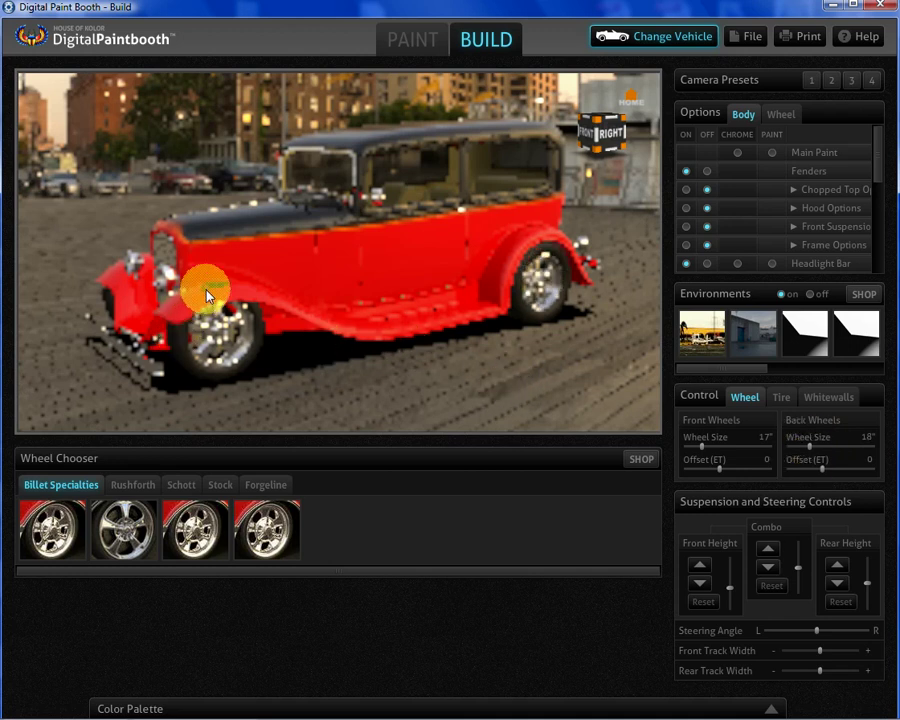
Drop the front tire profile to 0
left_click_drag(318, 298, 285, 362)
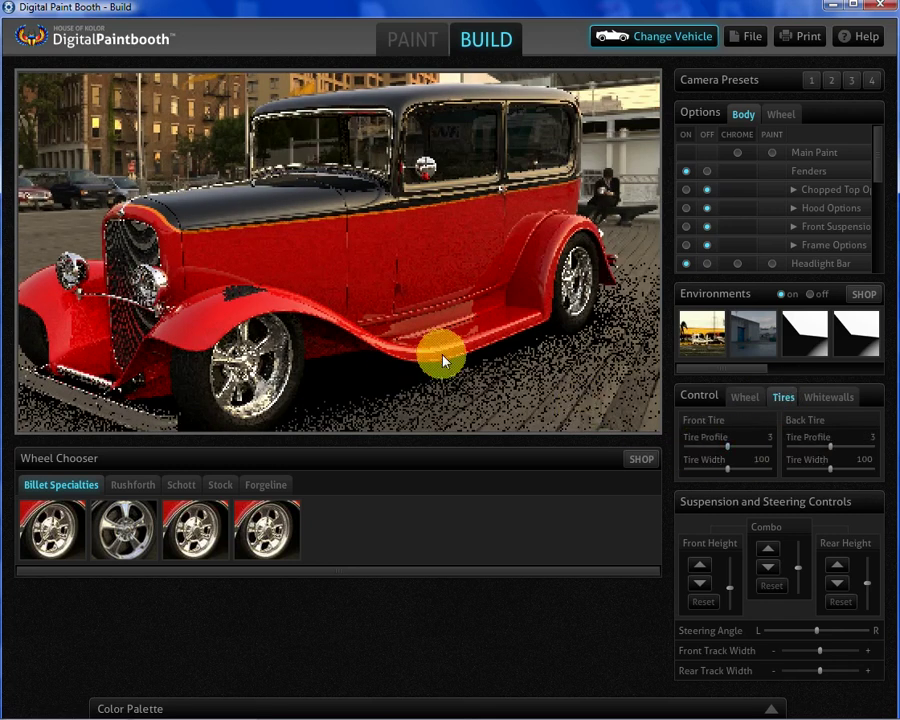
left_click_drag(720, 453, 690, 452)
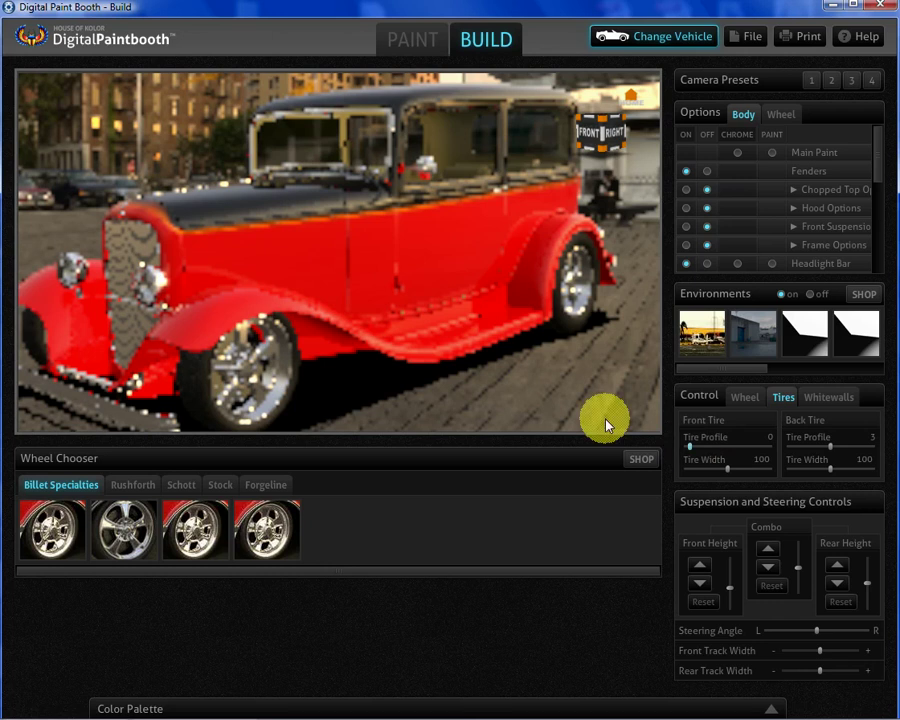
left_click_drag(538, 318, 382, 343)
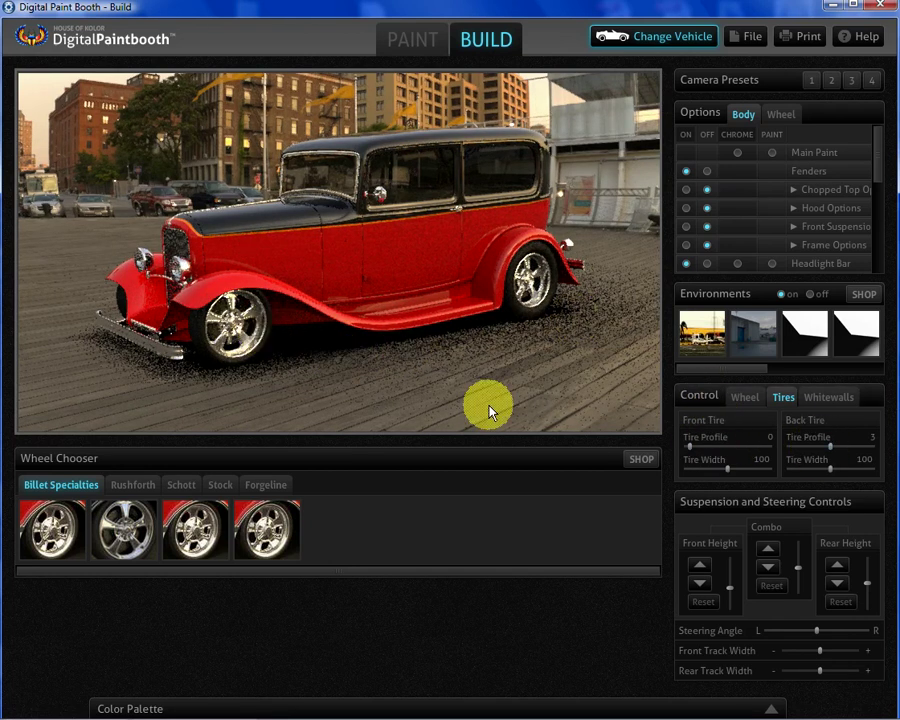
In the Wheel settings, set Front Offset (ET) to -2 and Back Offset (ET) to 3
left_click(746, 404)
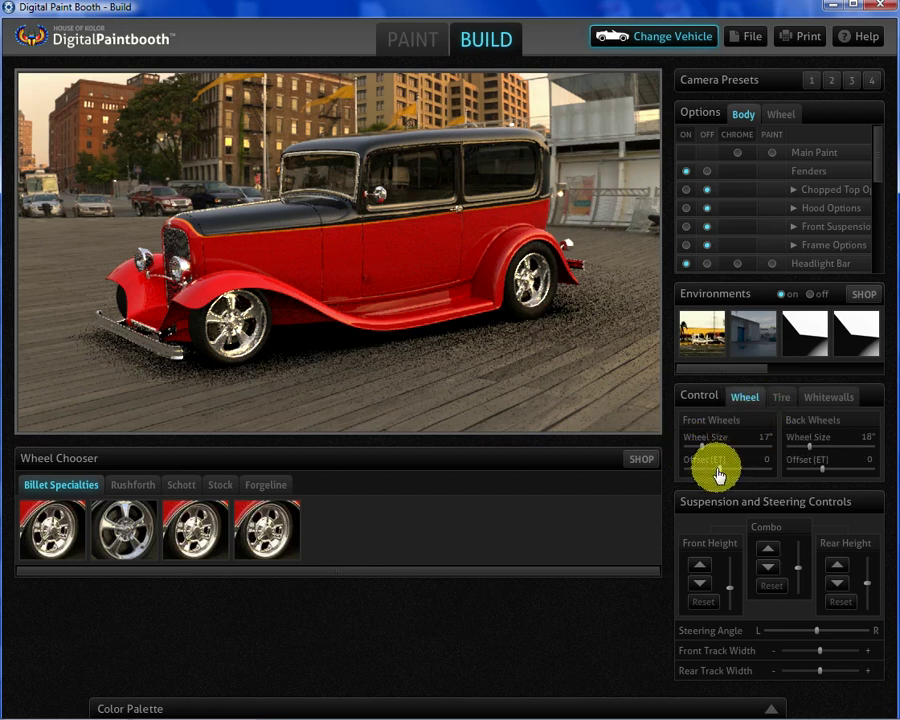
left_click_drag(718, 472, 707, 470)
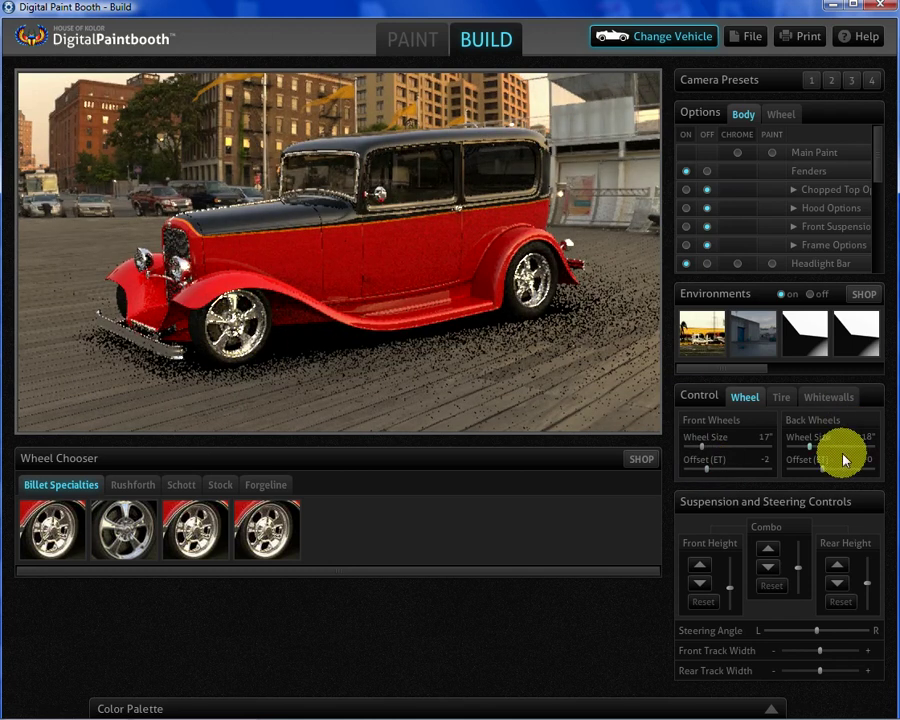
left_click_drag(820, 470, 837, 468)
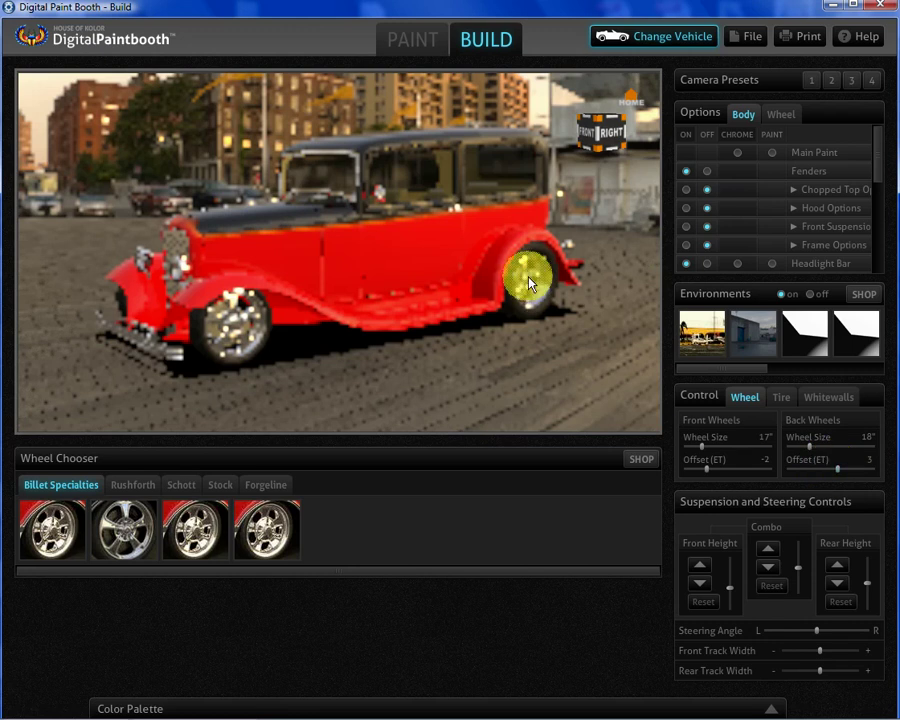
left_click_drag(369, 233, 507, 282)
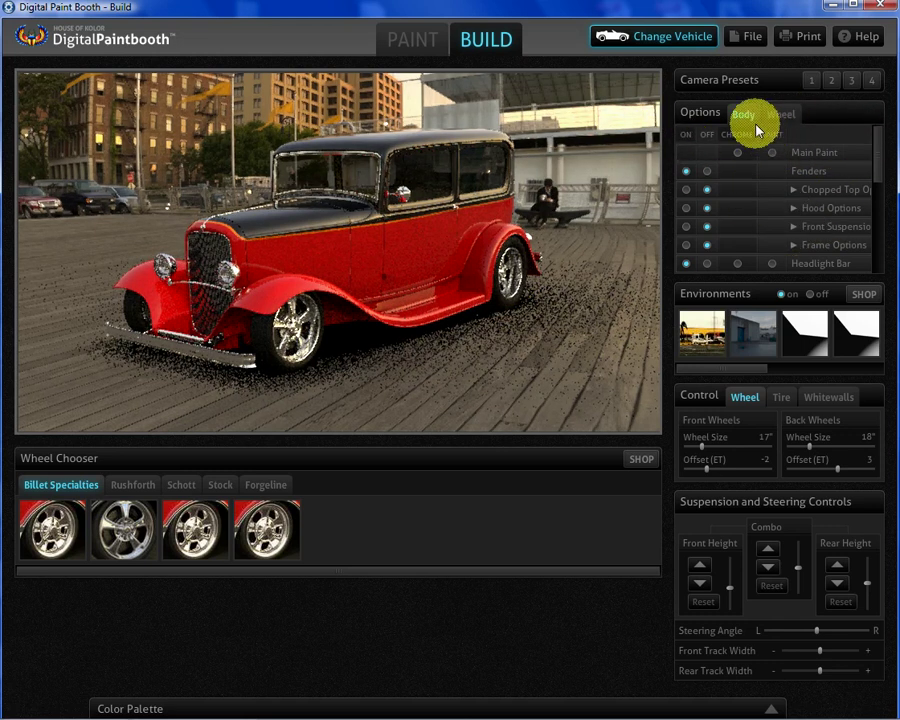
mouse_move(878, 153)
left_mouse_down()
mouse_move(876, 261)
mouse_move(870, 140)
left_mouse_up()
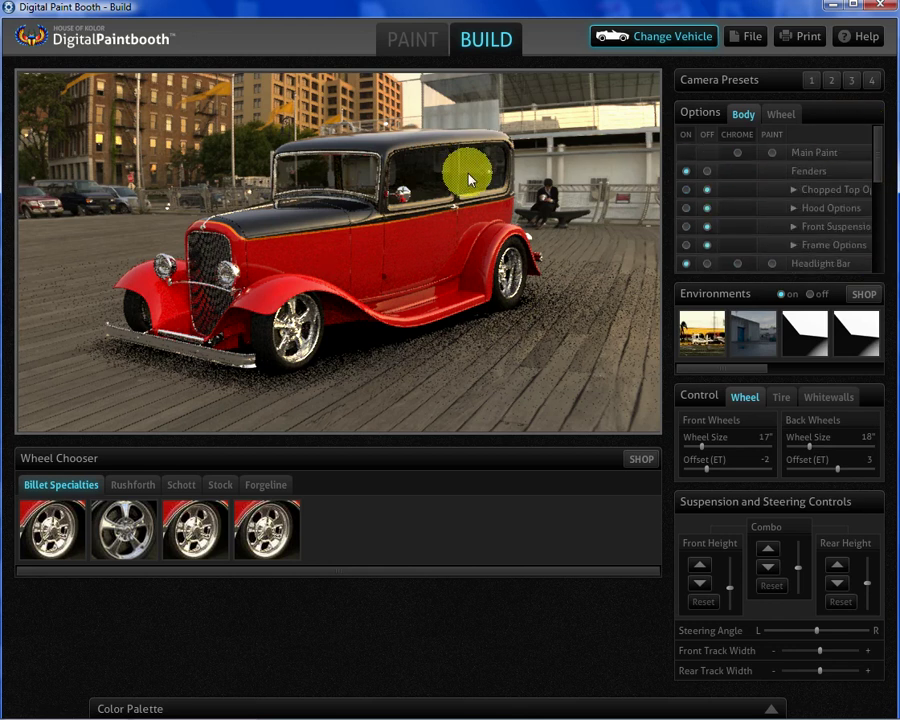
mouse_move(872, 169)
left_mouse_down()
mouse_move(876, 177)
mouse_move(863, 160)
left_mouse_up()
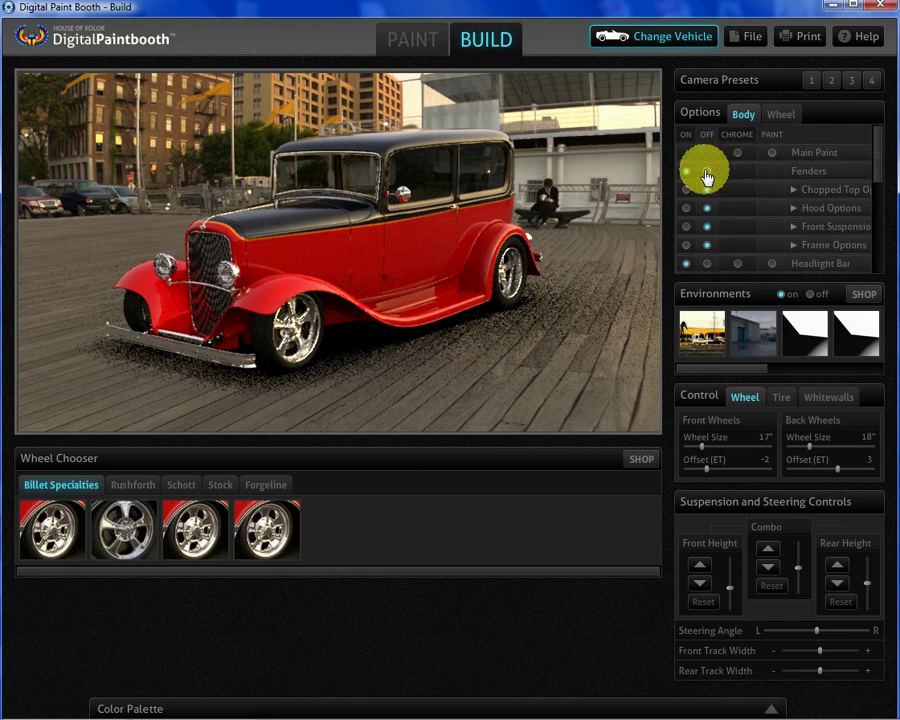
left_click(706, 175)
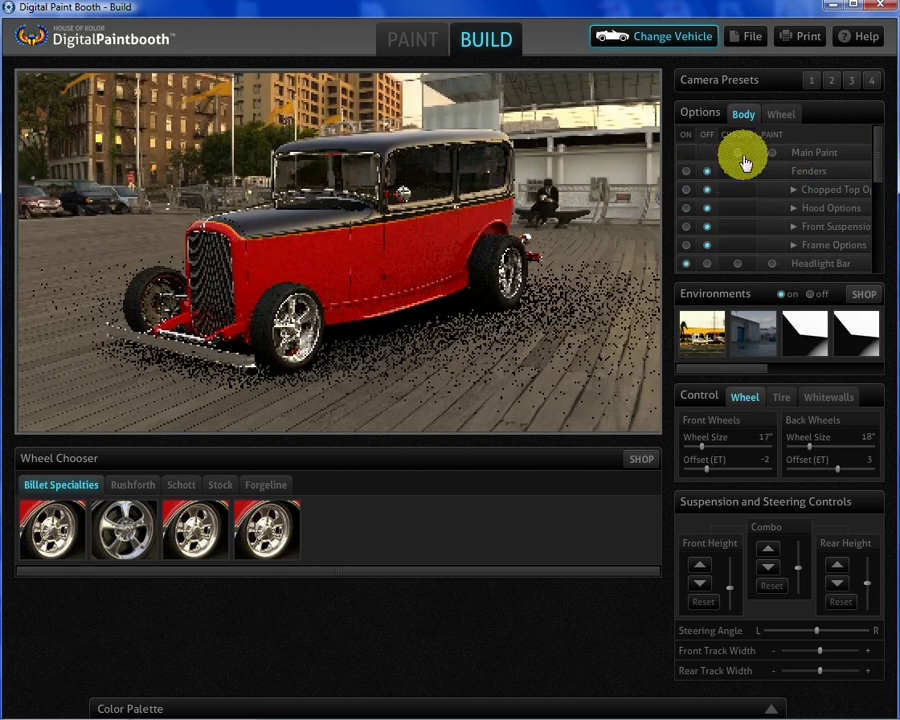
left_click(685, 173)
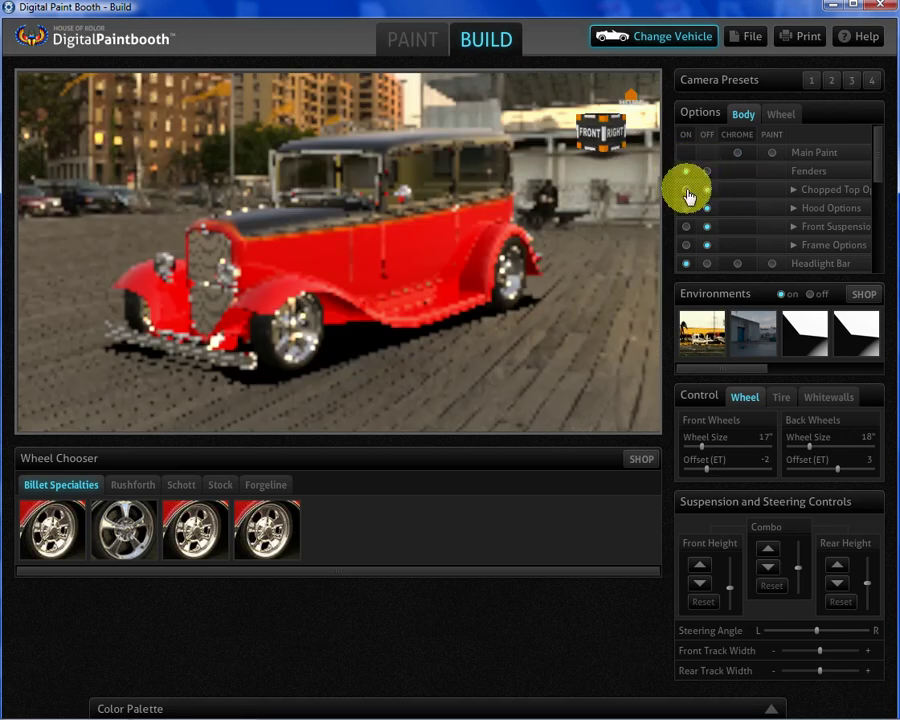
left_click(685, 189)
left_click(795, 189)
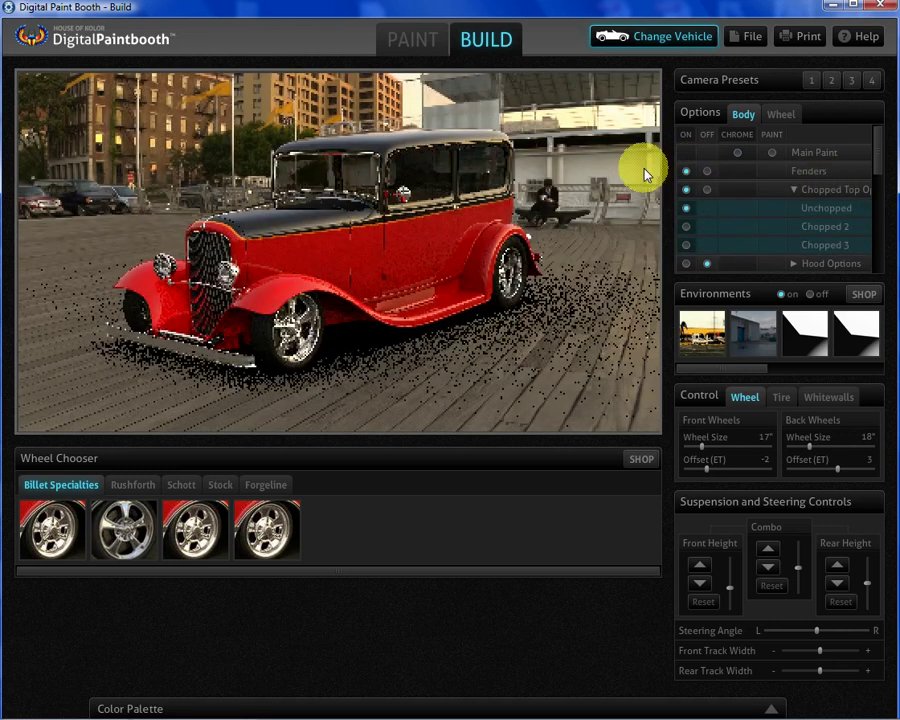
left_click(686, 227)
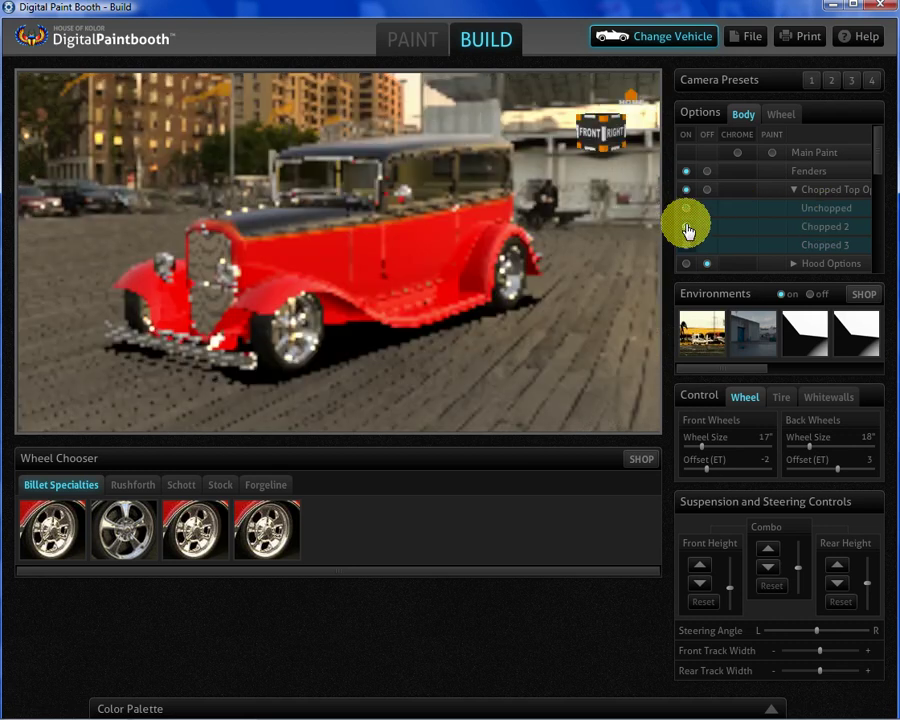
left_click(686, 247)
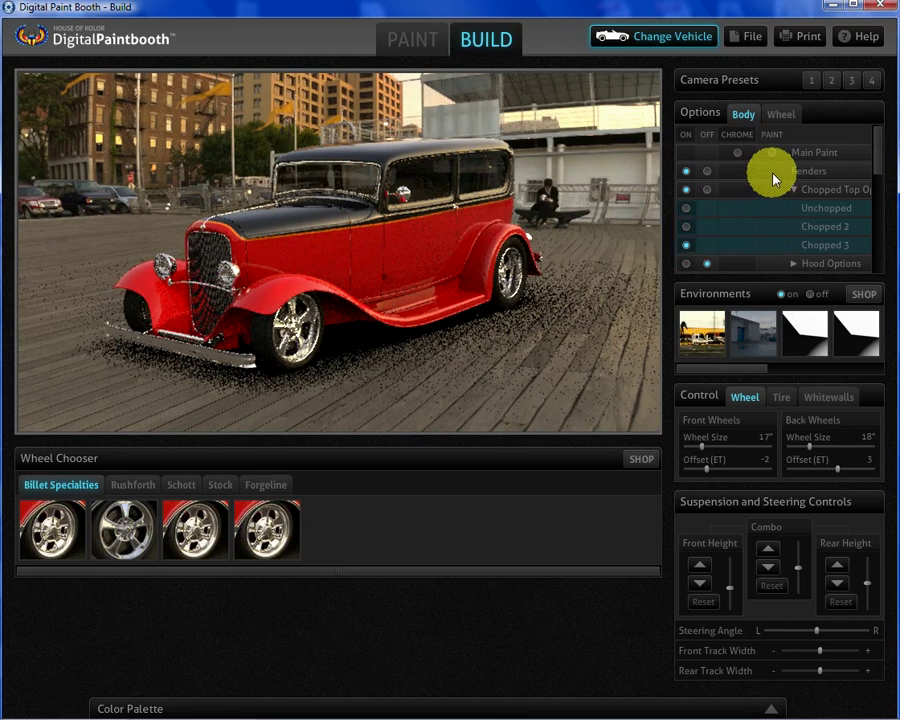
left_click(707, 190)
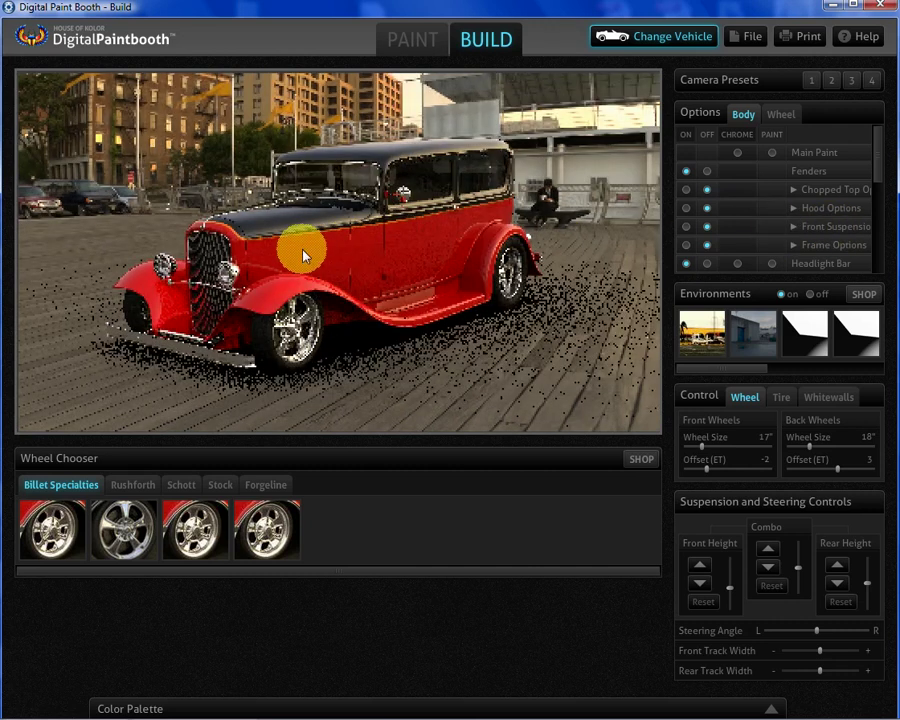
Turn on Hood Options, try Smooth Hood, Hood Top and No Hood, then fit the Louvered Hood
left_click(686, 208)
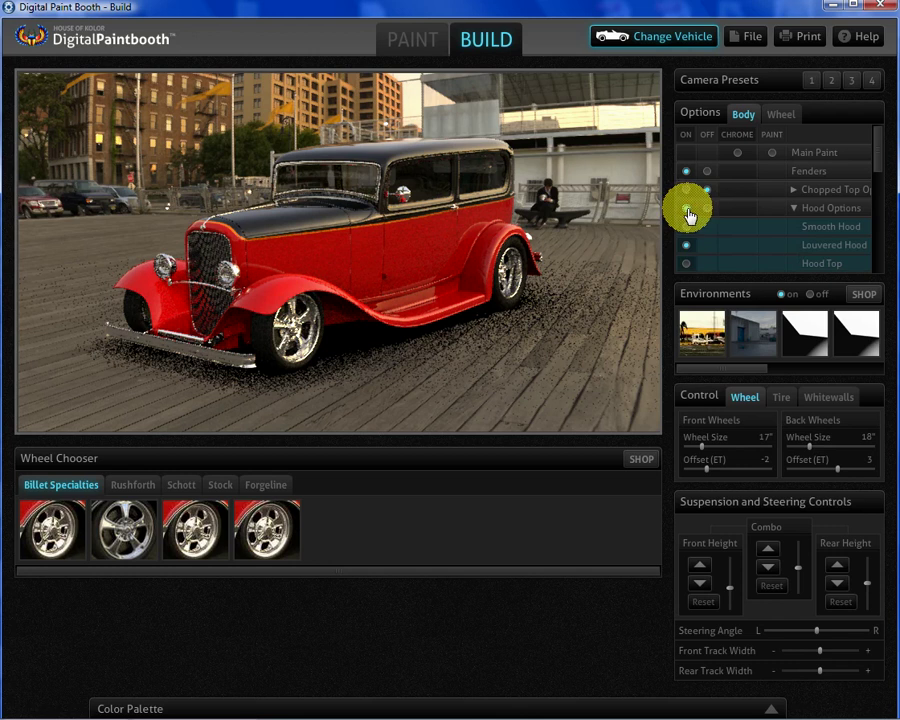
left_click(687, 228)
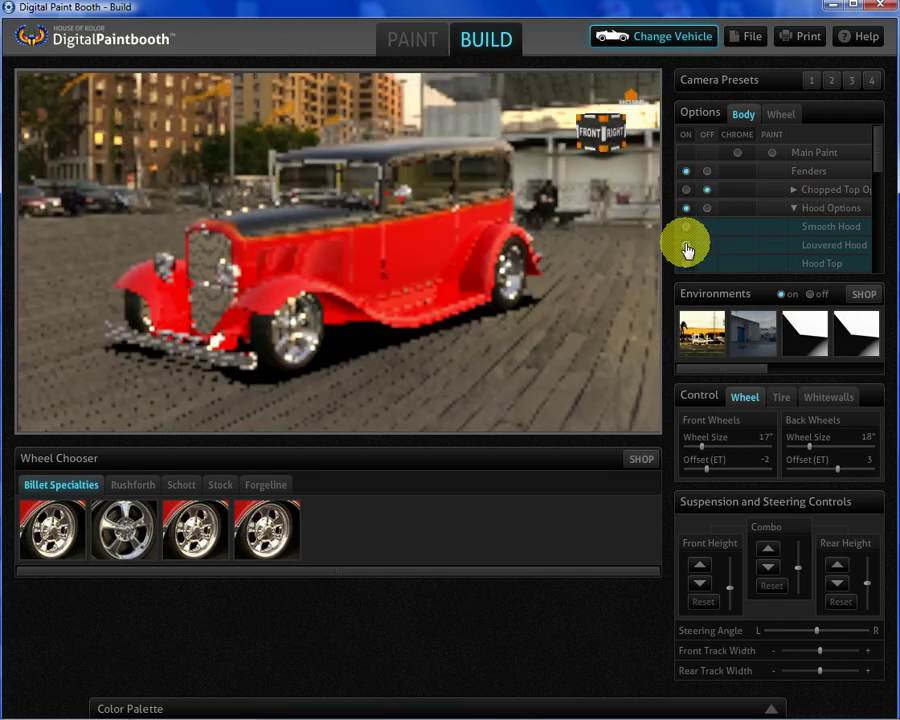
left_click(686, 246)
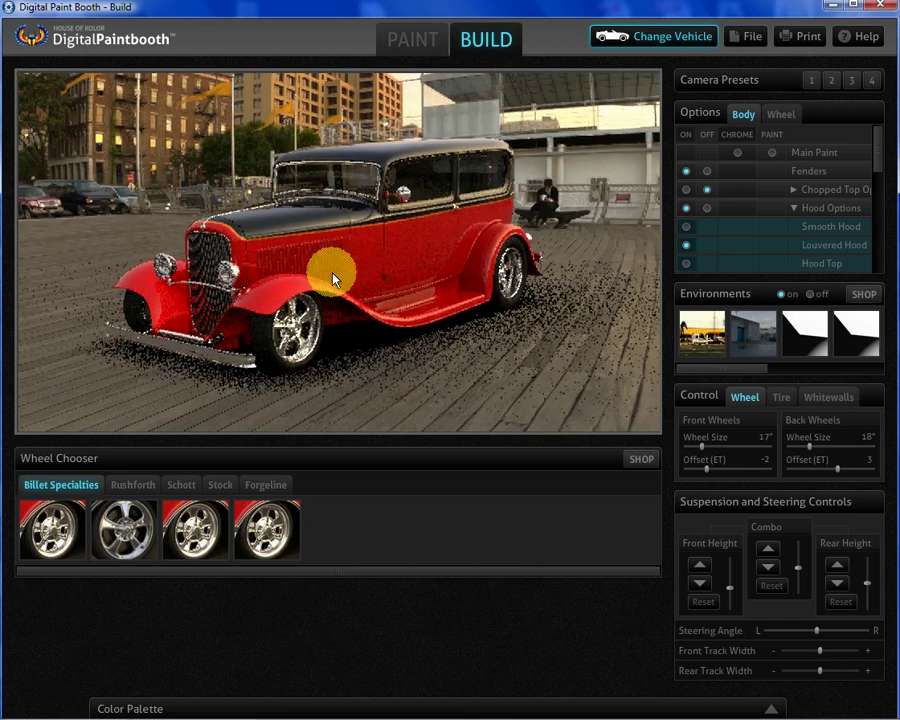
left_click(686, 263)
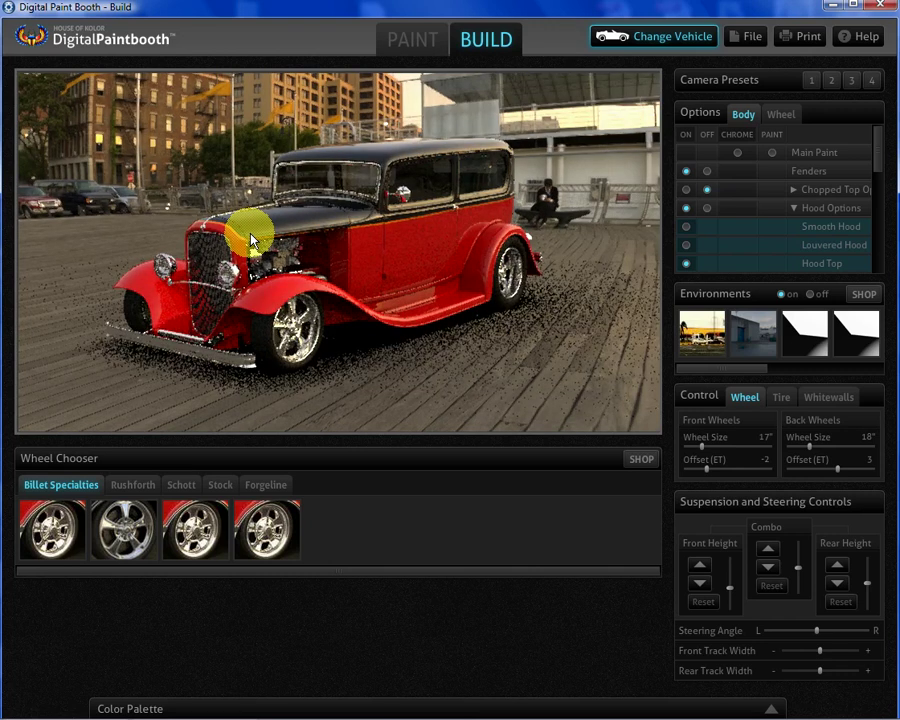
scroll(878, 172, "down", 2)
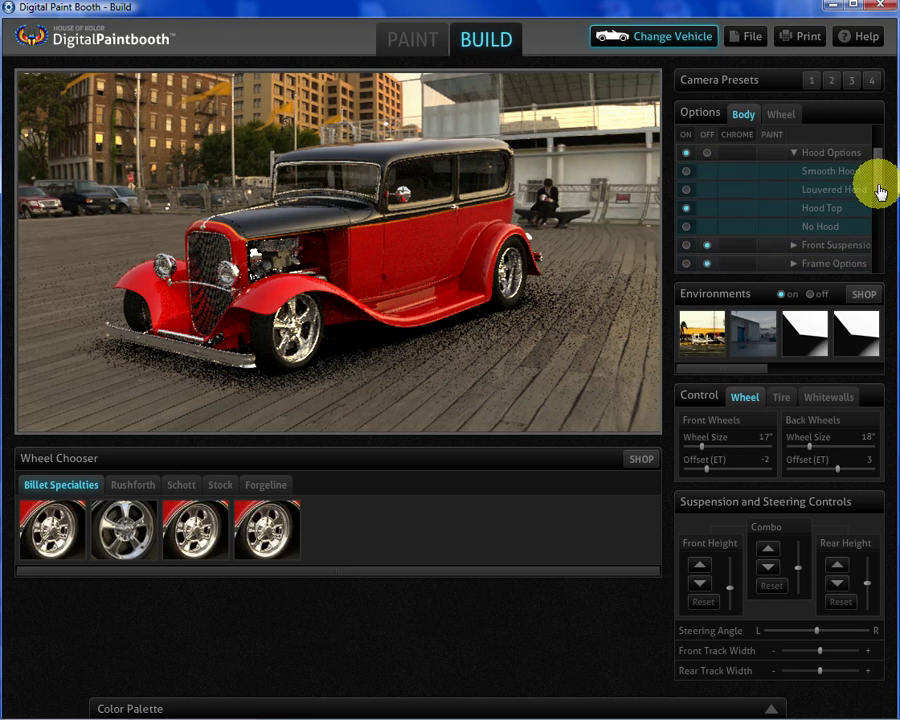
left_click(687, 224)
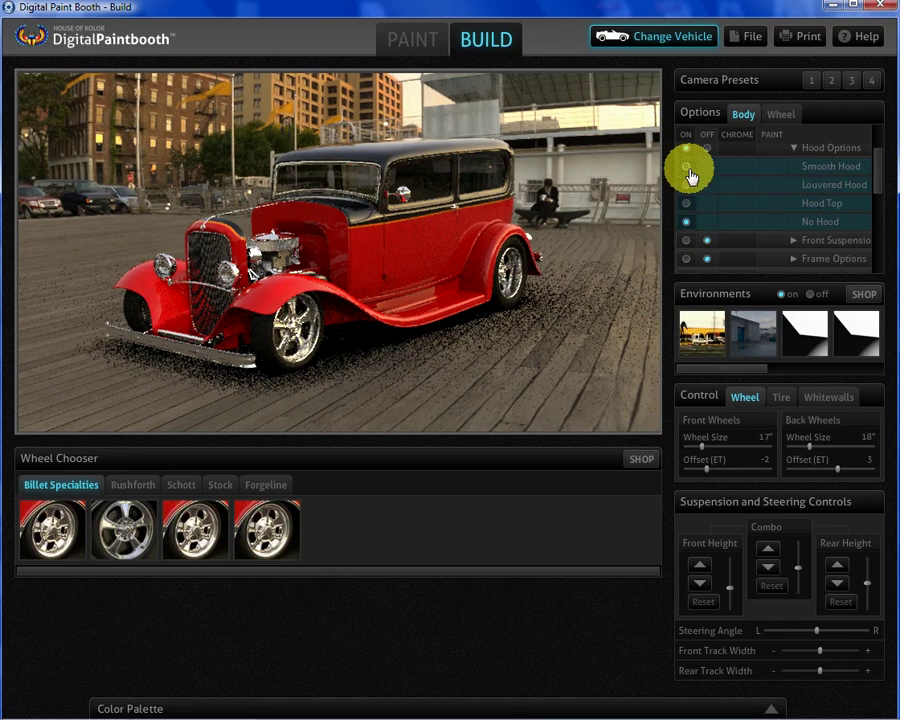
left_click(686, 167)
left_click(686, 185)
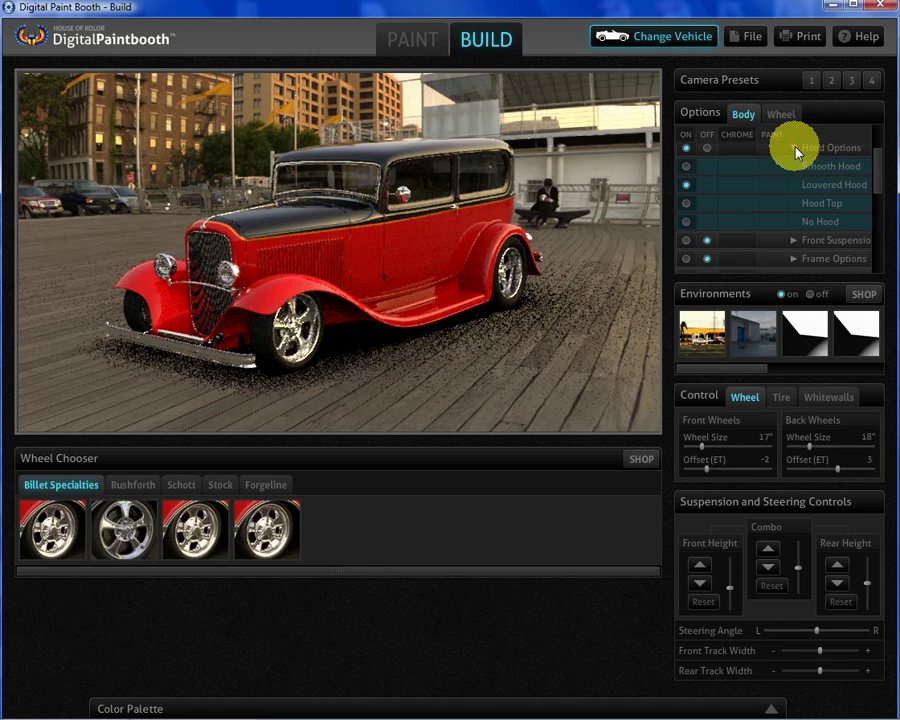
Turn off Hood Options and Fenders, set Grill Insert to CHROME, and remove the front bumper
left_click(706, 147)
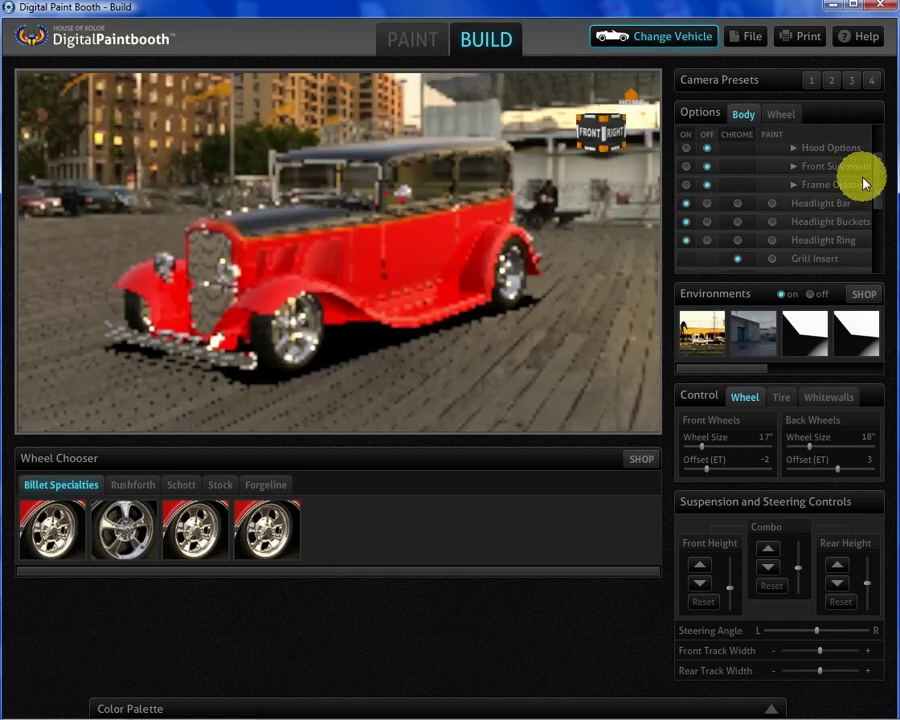
scroll(877, 155, "up", 2)
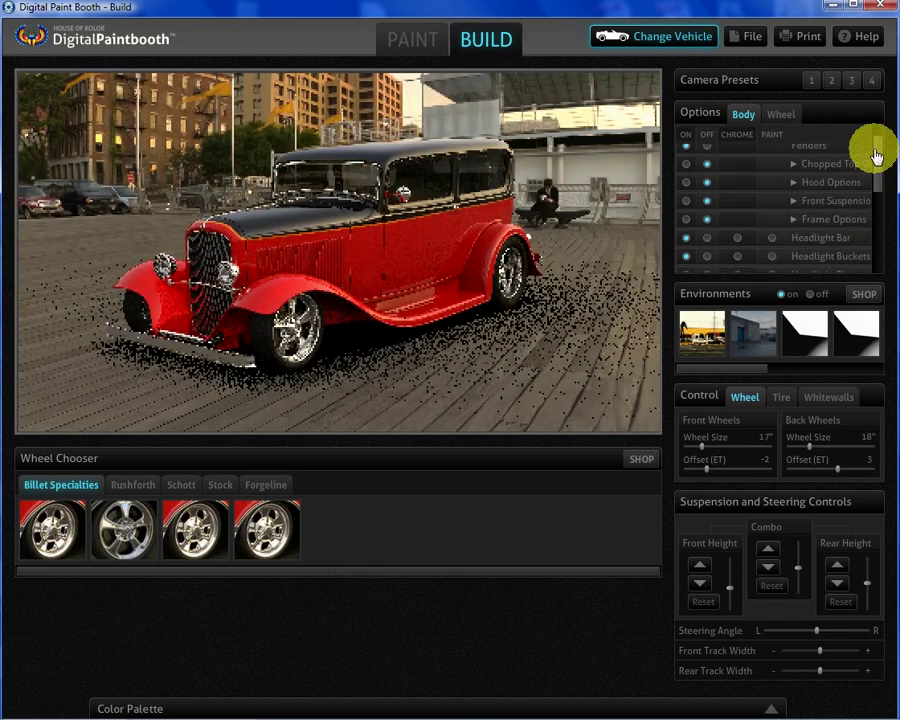
left_click(706, 153)
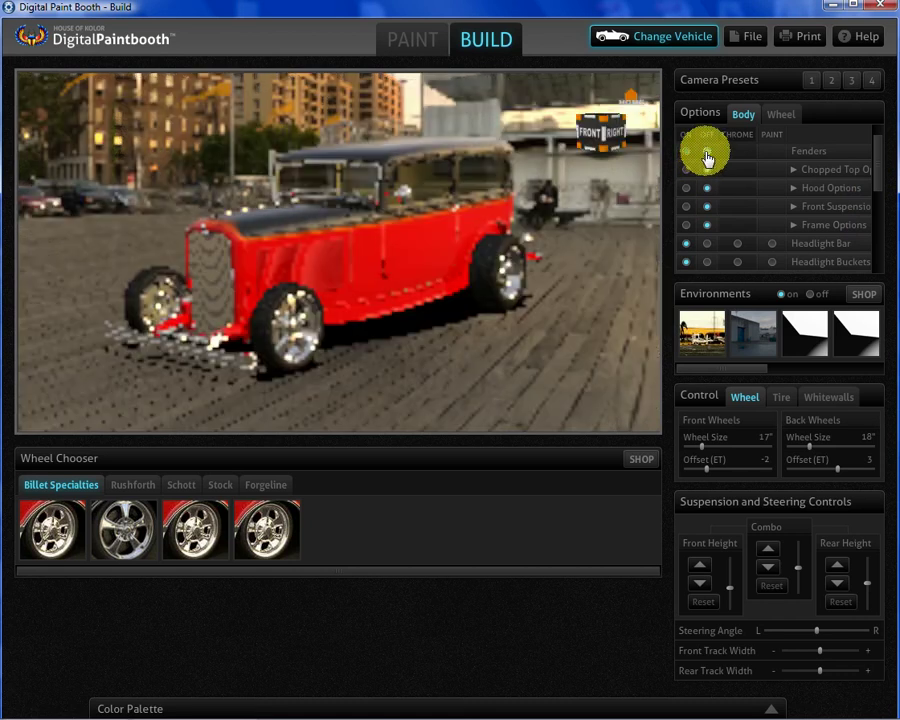
scroll(762, 223, "down", 3)
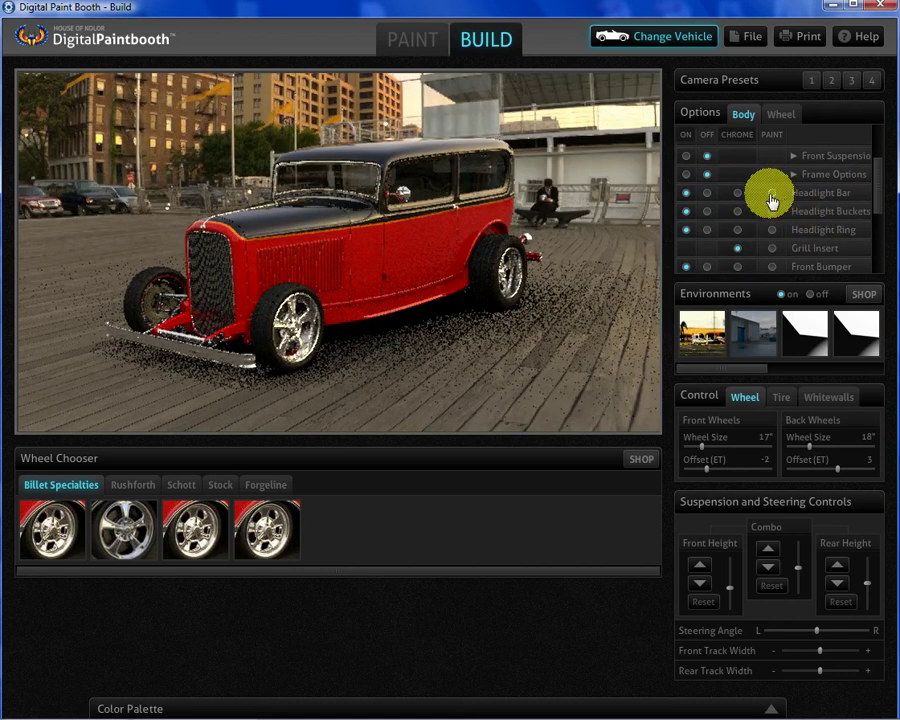
left_click(737, 248)
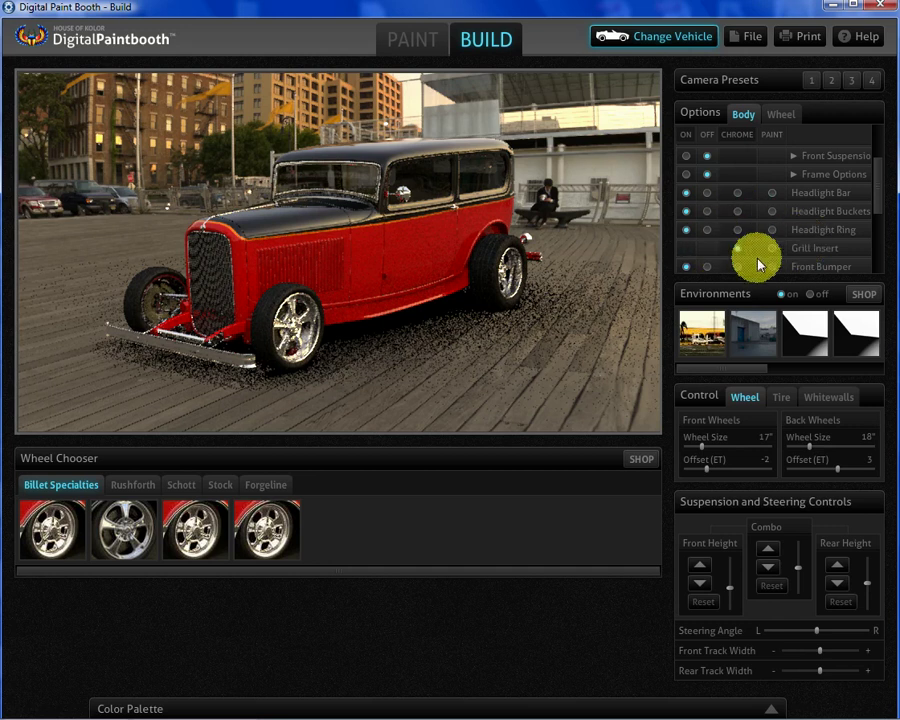
left_click(707, 267)
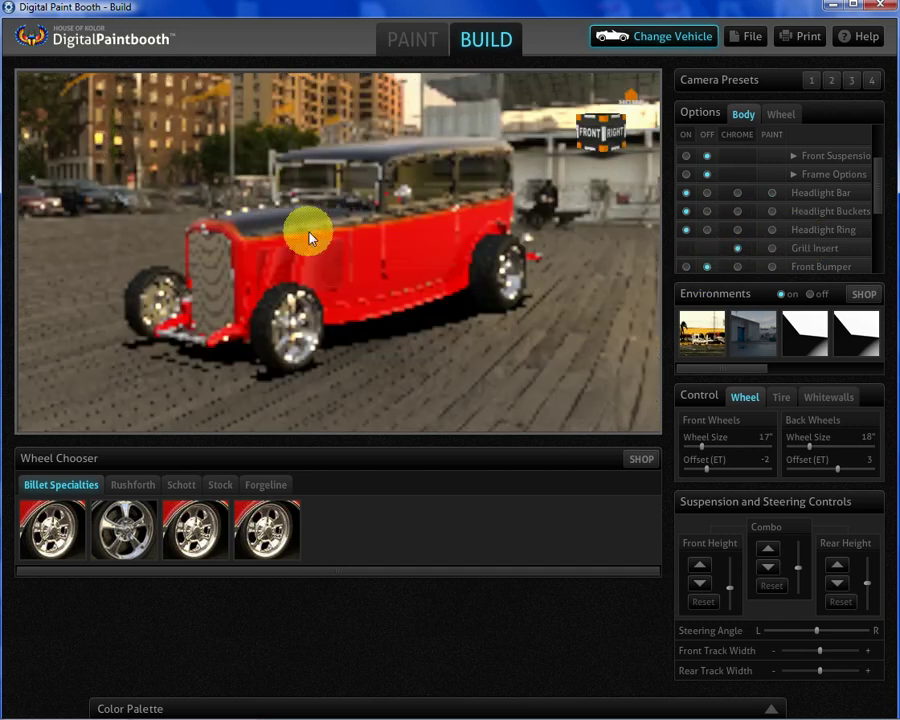
left_click_drag(286, 241, 541, 276)
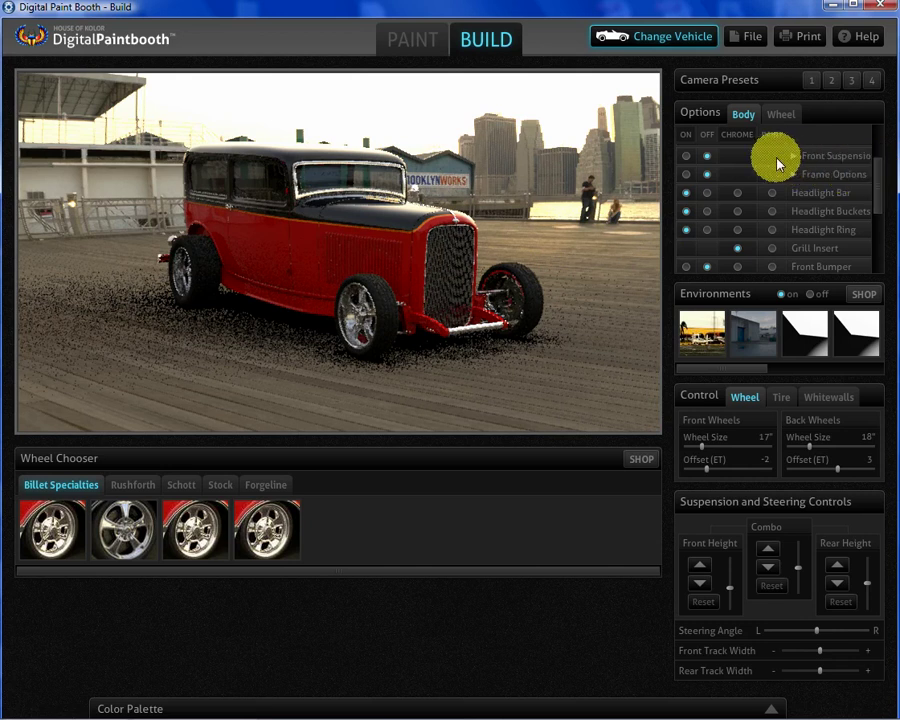
Turn on Front Suspension, try Axle Frontend, then switch to Independent Front
left_click(686, 160)
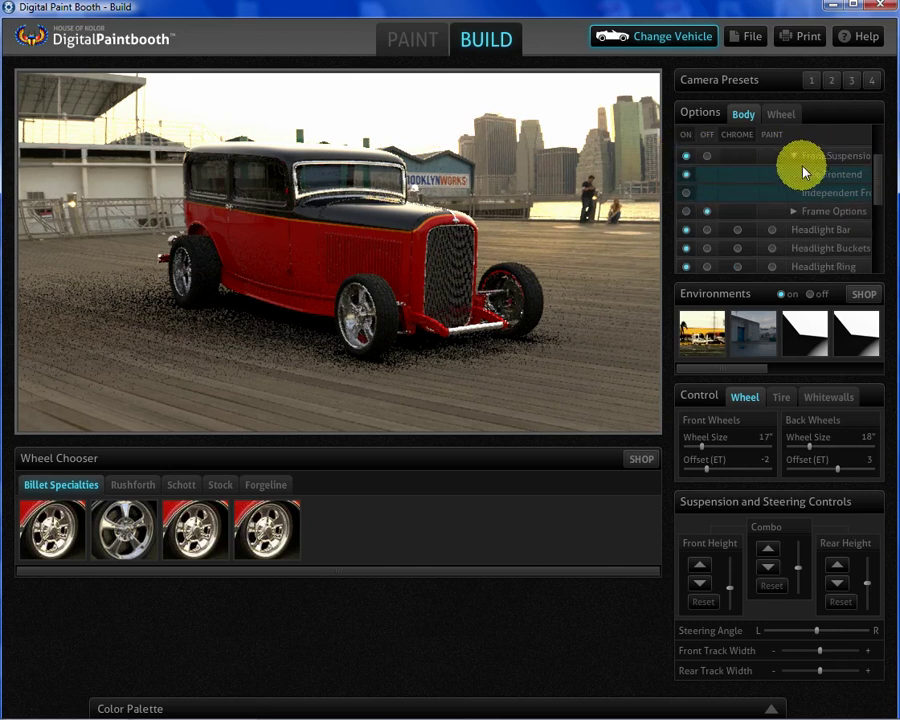
left_click(687, 190)
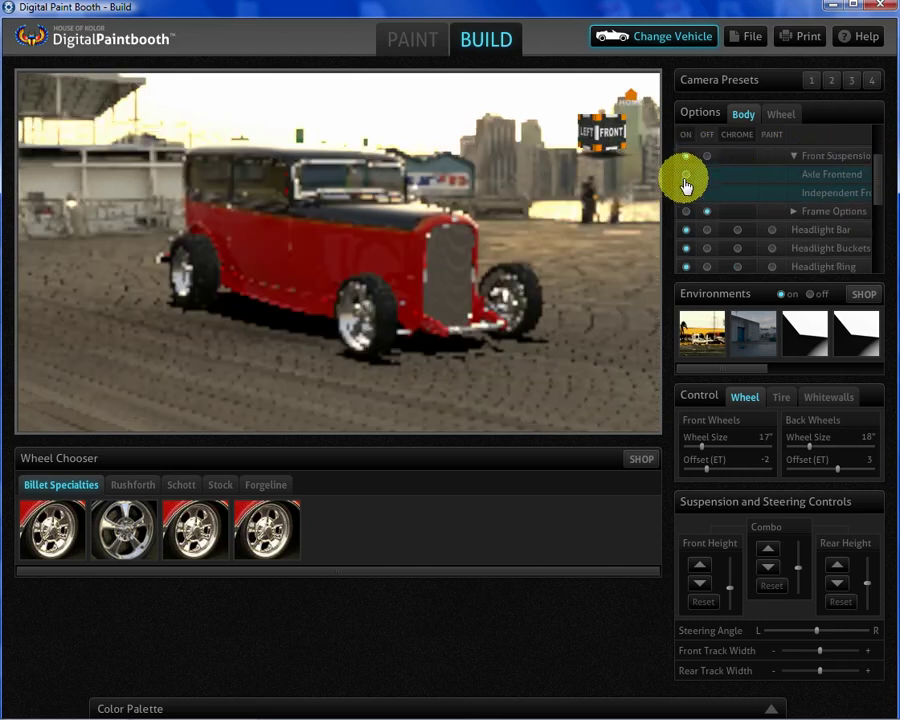
left_click(686, 176)
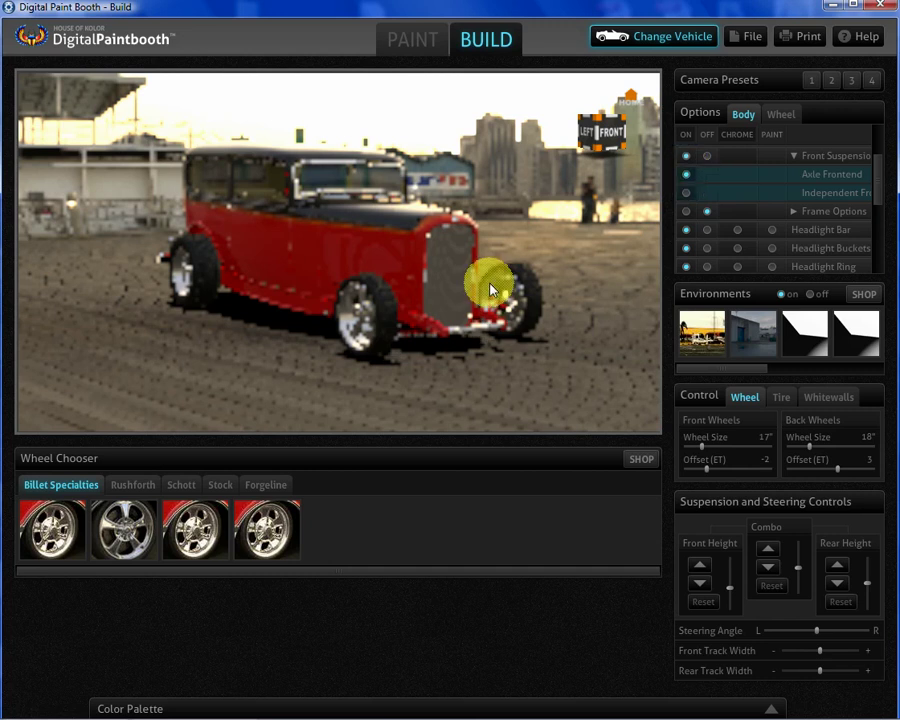
mouse_move(500, 293)
left_mouse_down()
mouse_move(310, 305)
mouse_move(318, 350)
left_mouse_up()
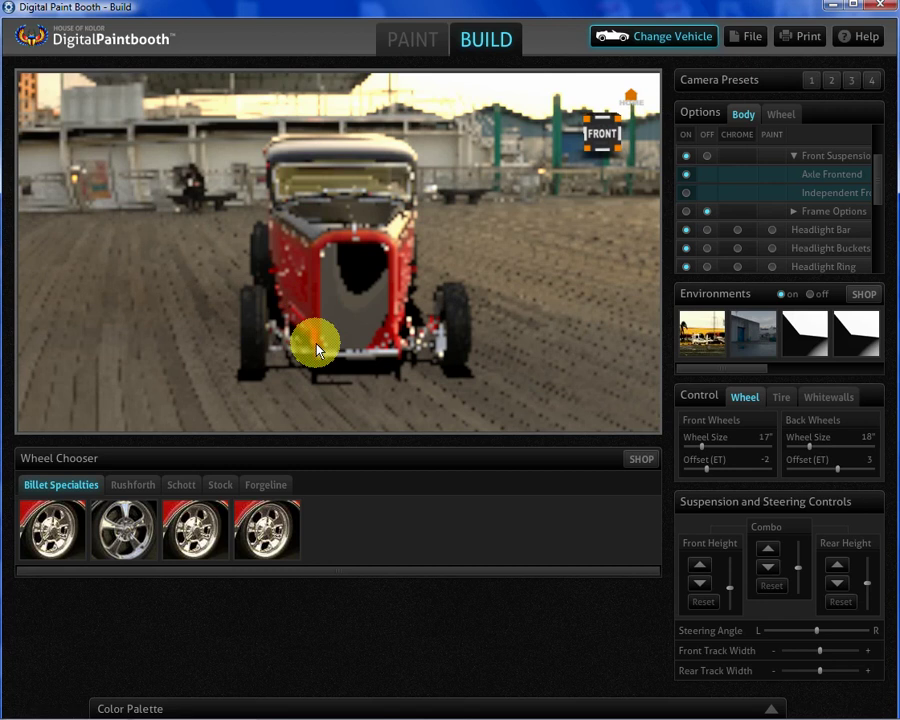
left_click_drag(390, 311, 280, 305)
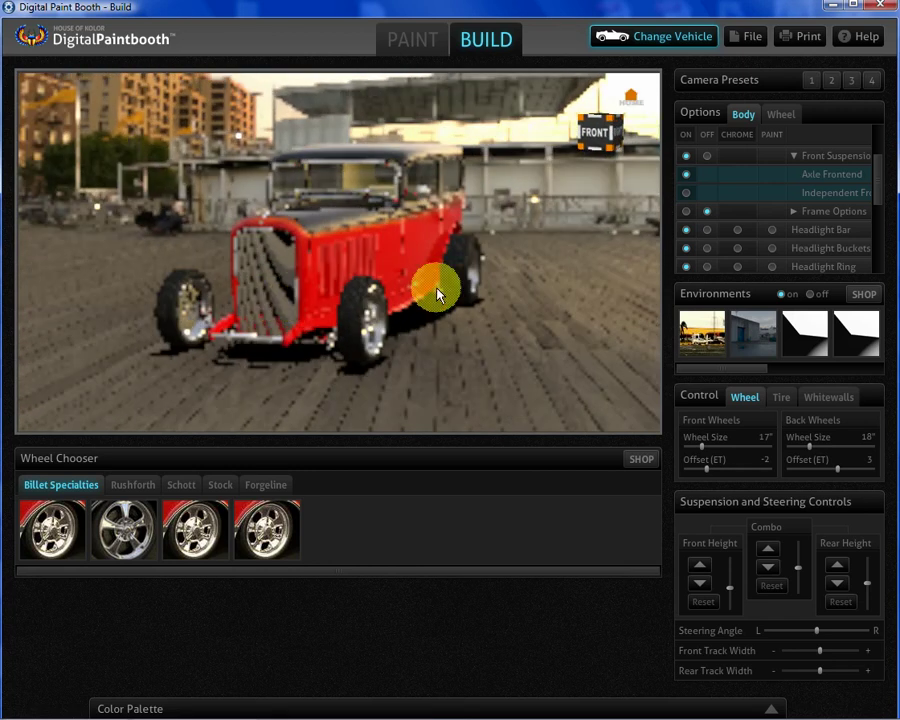
left_click(686, 192)
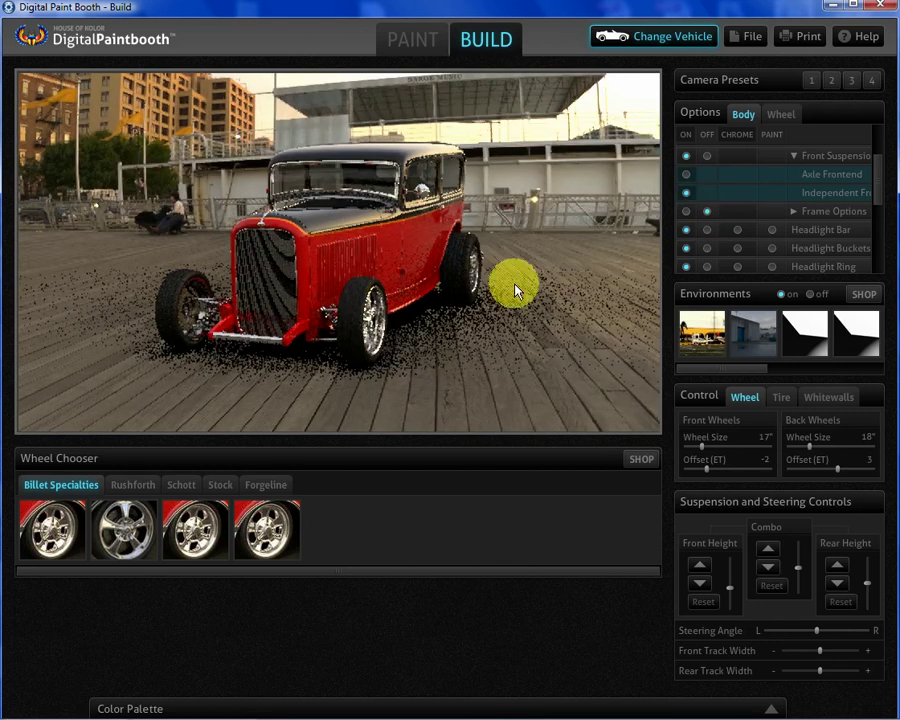
Turn on Frame Options and try the Bobbed Frame on the car
left_click(689, 213)
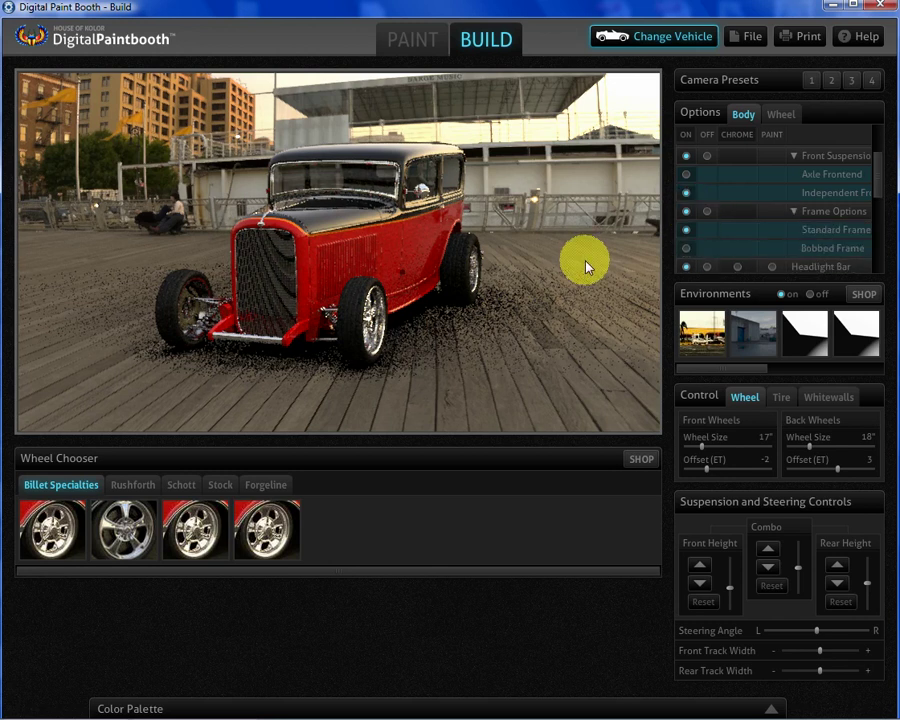
left_click_drag(587, 261, 532, 275)
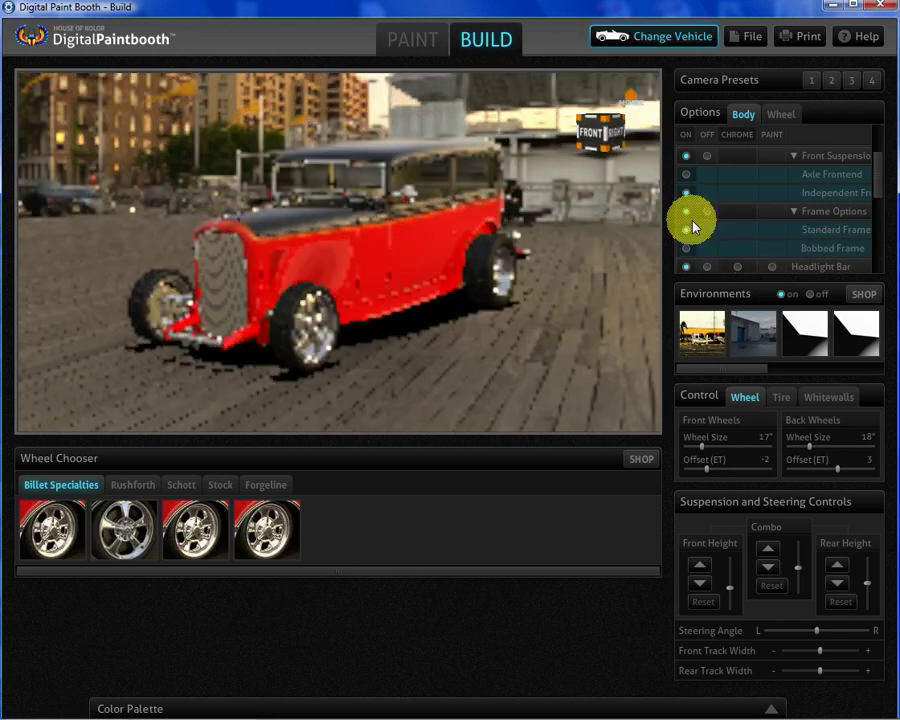
left_click(686, 248)
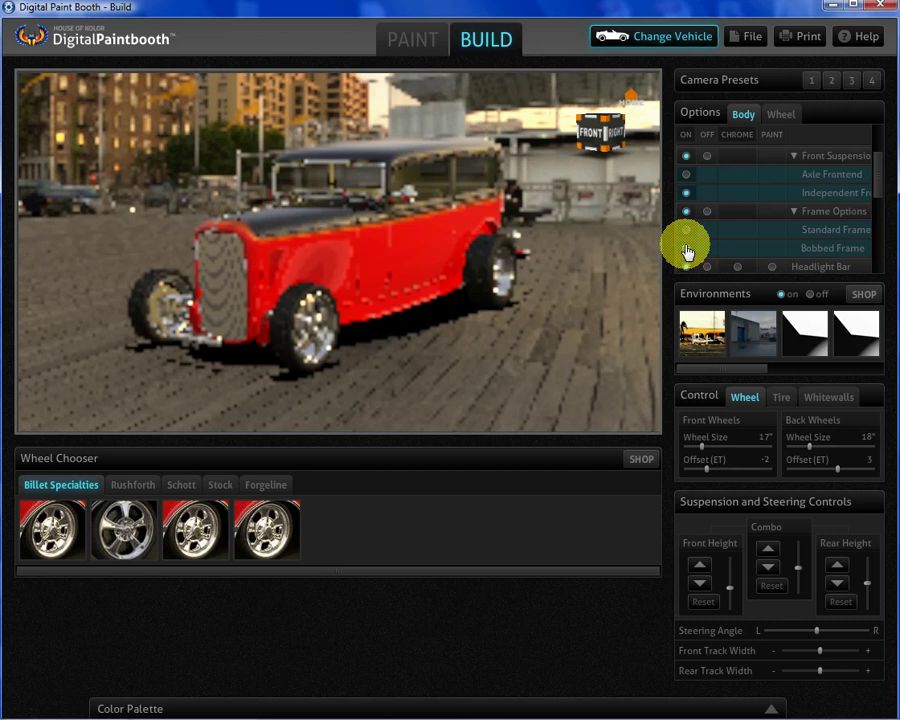
left_click_drag(267, 305, 456, 343)
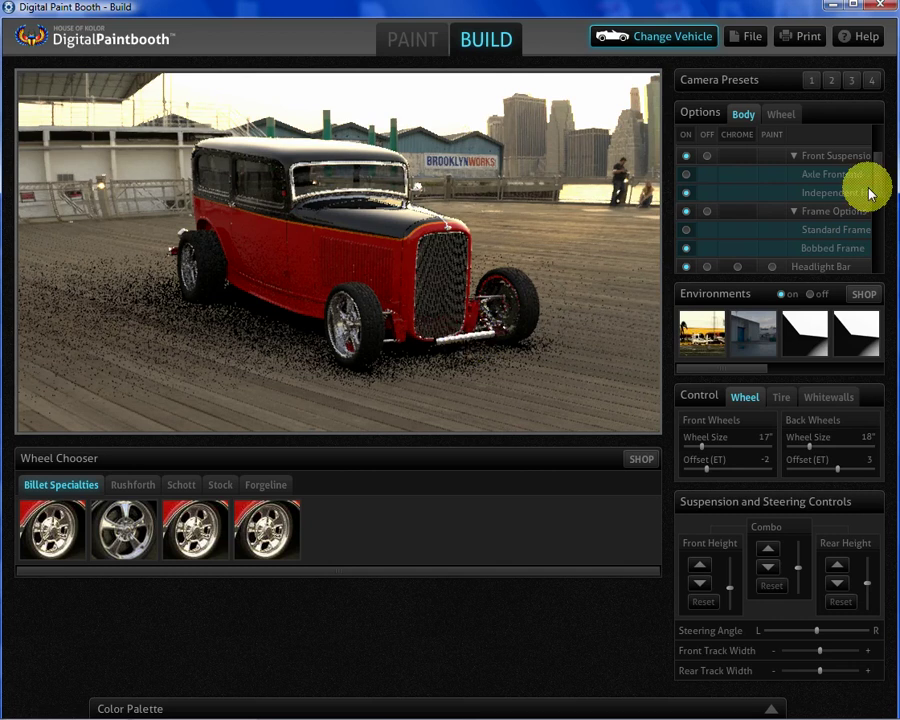
mouse_move(874, 195)
left_mouse_down()
mouse_move(876, 242)
mouse_move(872, 205)
left_mouse_up()
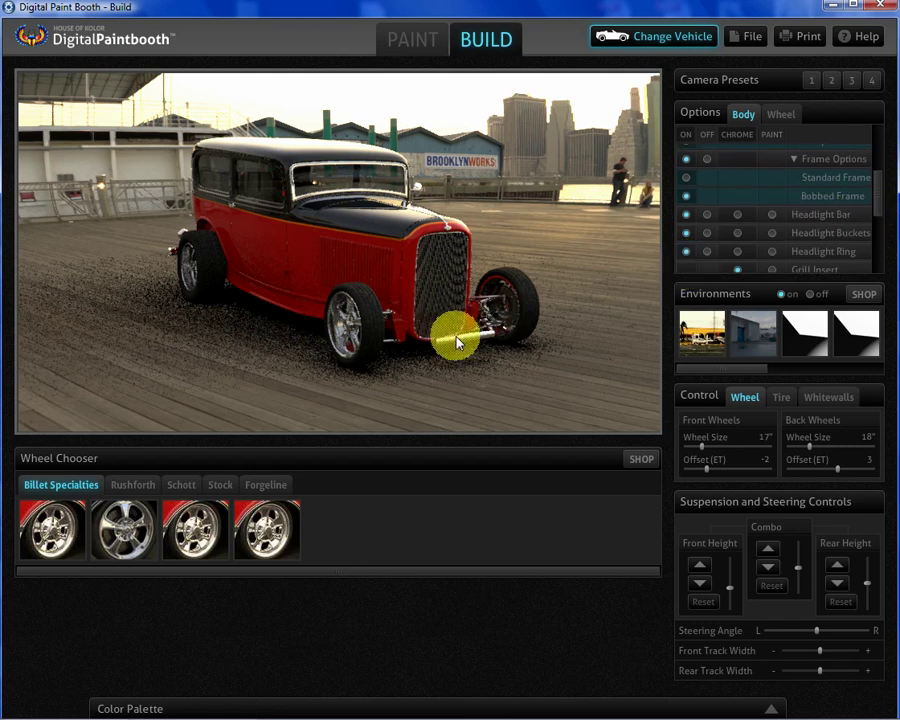
left_click_drag(440, 301, 211, 303)
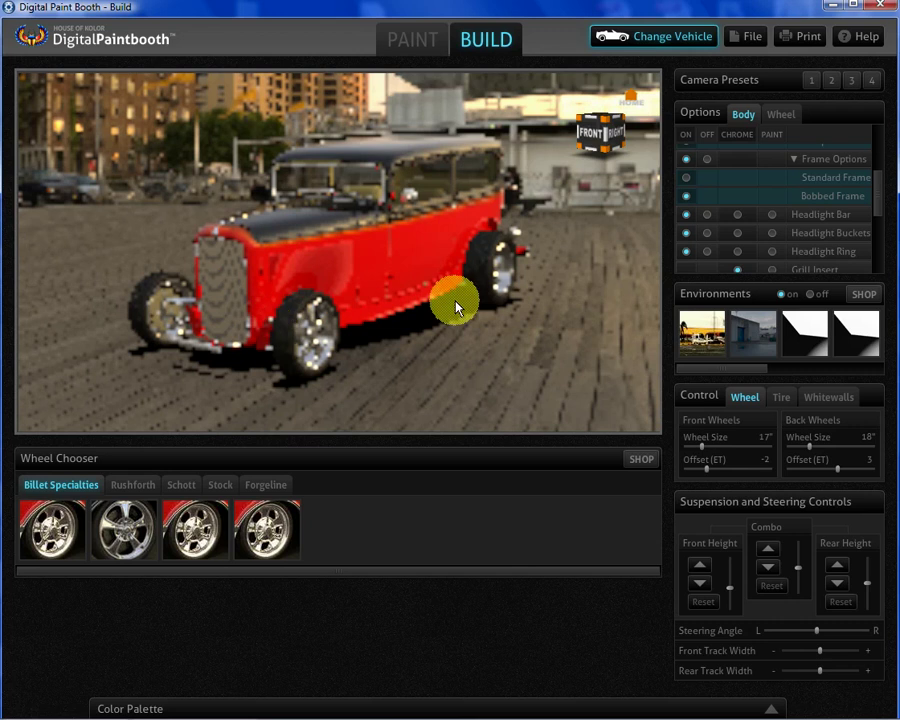
Switch to the Standard Frame and orbit to a side-on view
left_click(686, 177)
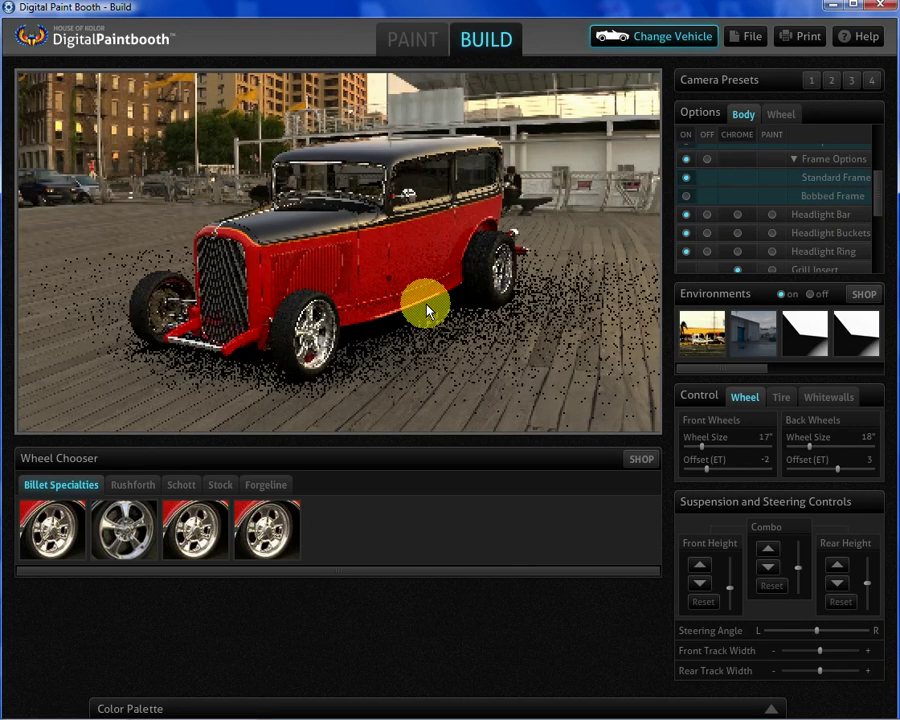
left_click_drag(502, 362, 408, 205)
left_click_drag(404, 261, 450, 235)
left_click_drag(390, 203, 425, 207)
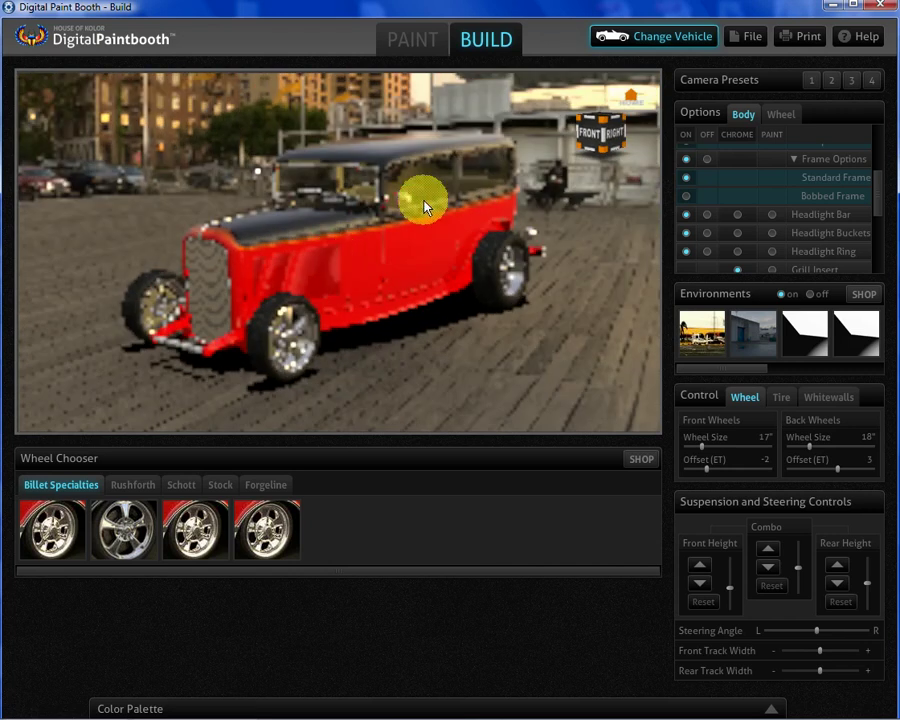
left_click_drag(878, 195, 776, 260)
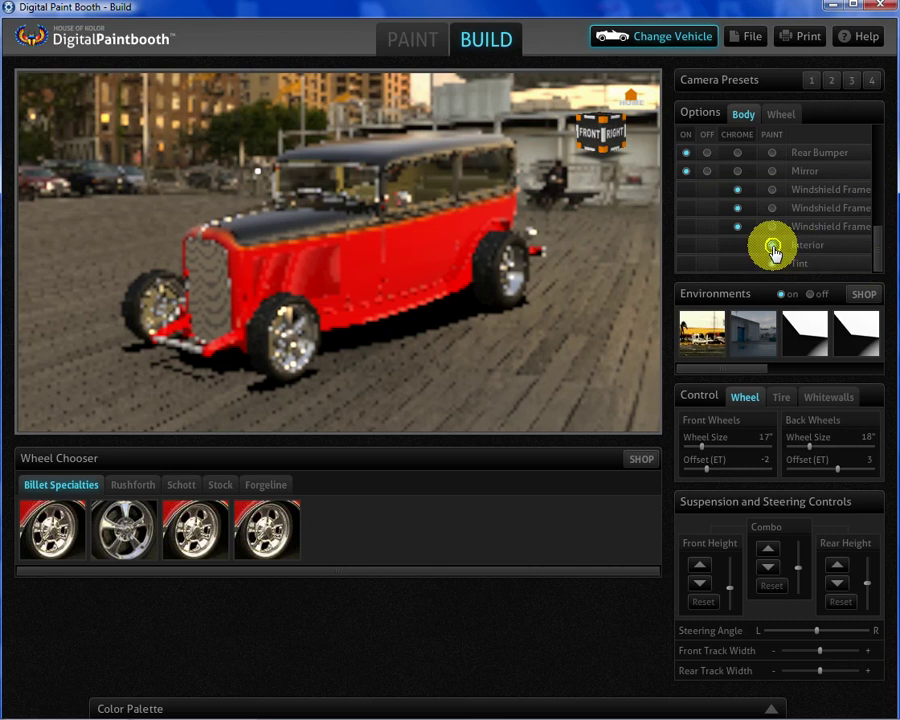
Paint the interior Red Leather and set the window tint to 30% after trying 20%
left_click(772, 246)
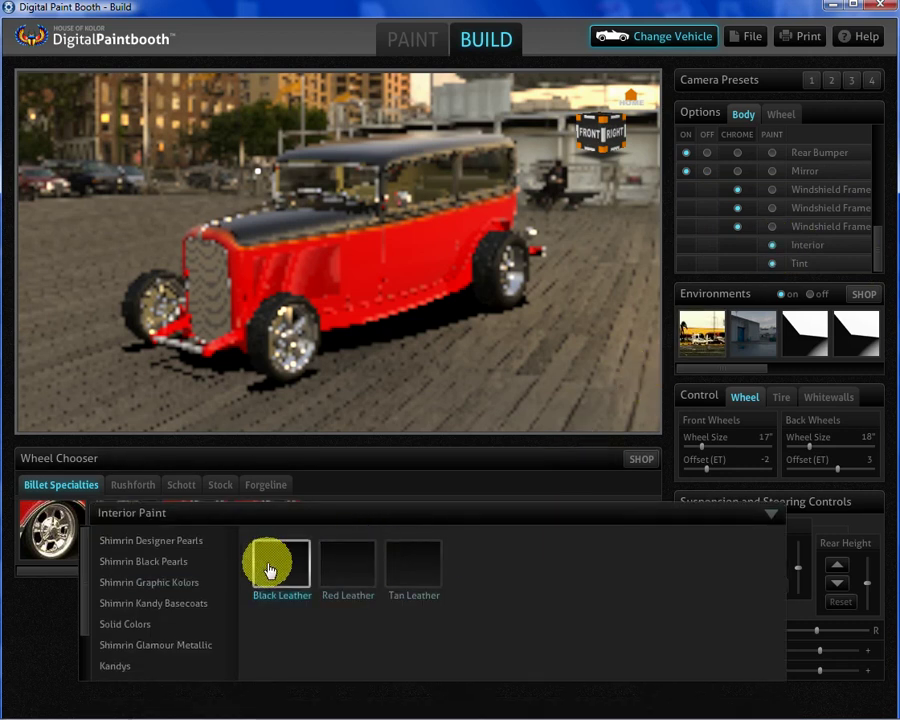
left_click(349, 566)
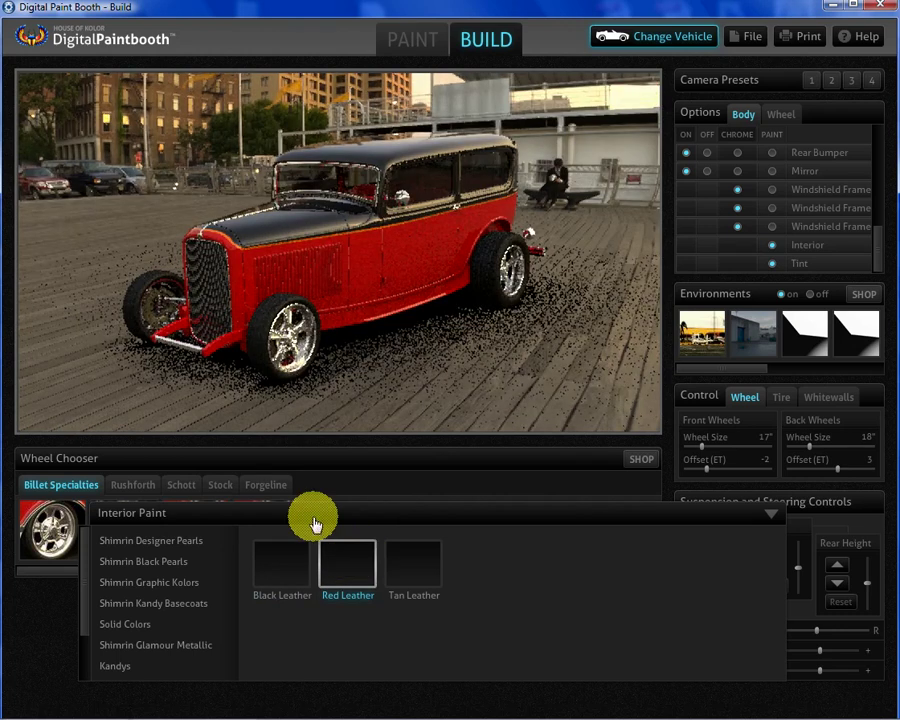
left_click(771, 262)
left_click(350, 572)
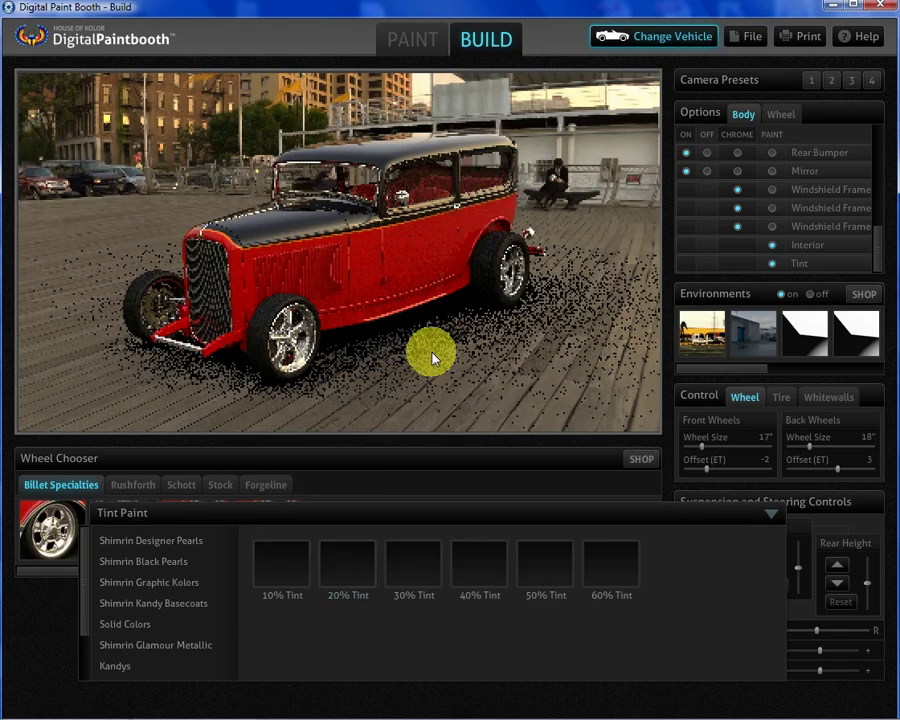
left_click(408, 552)
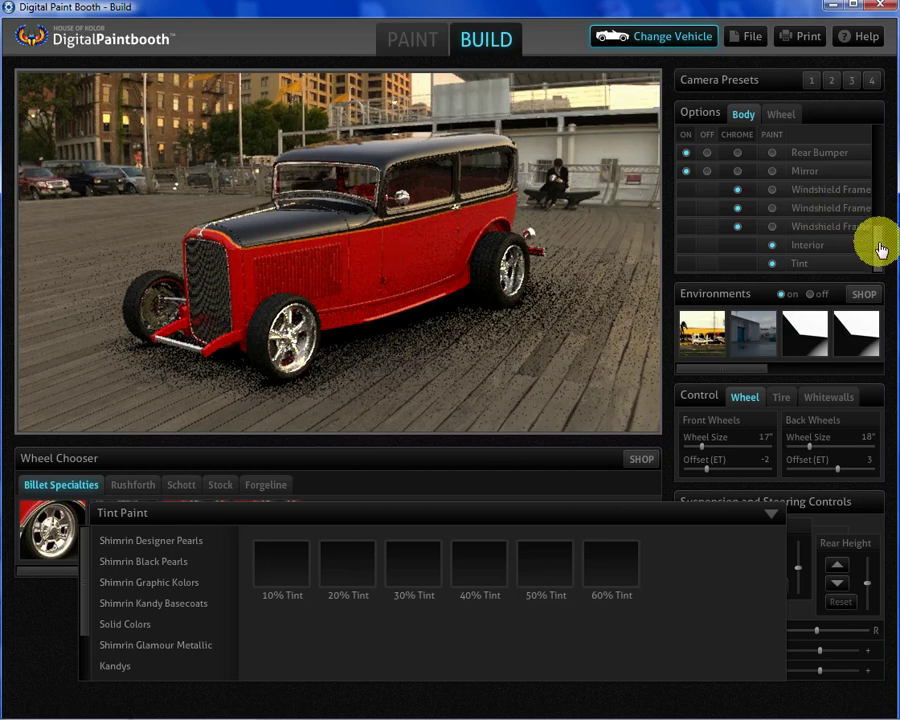
scroll(880, 240, "up", 1)
Turn the mirrors on and paint them BC25 from the Shimrin Graphic Kolors range
left_click(706, 190)
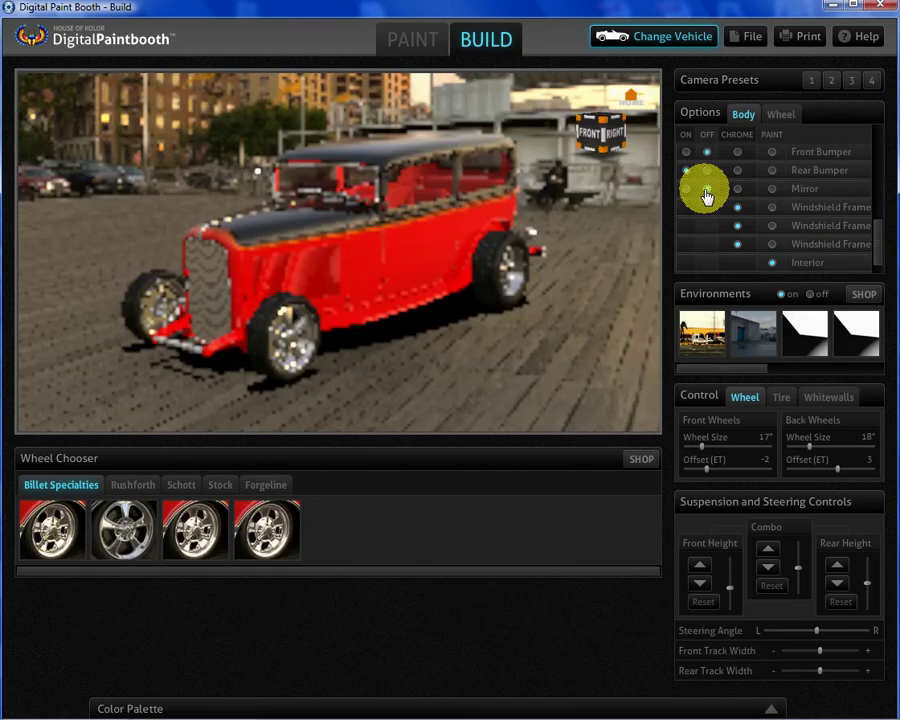
left_click(688, 189)
left_click(772, 190)
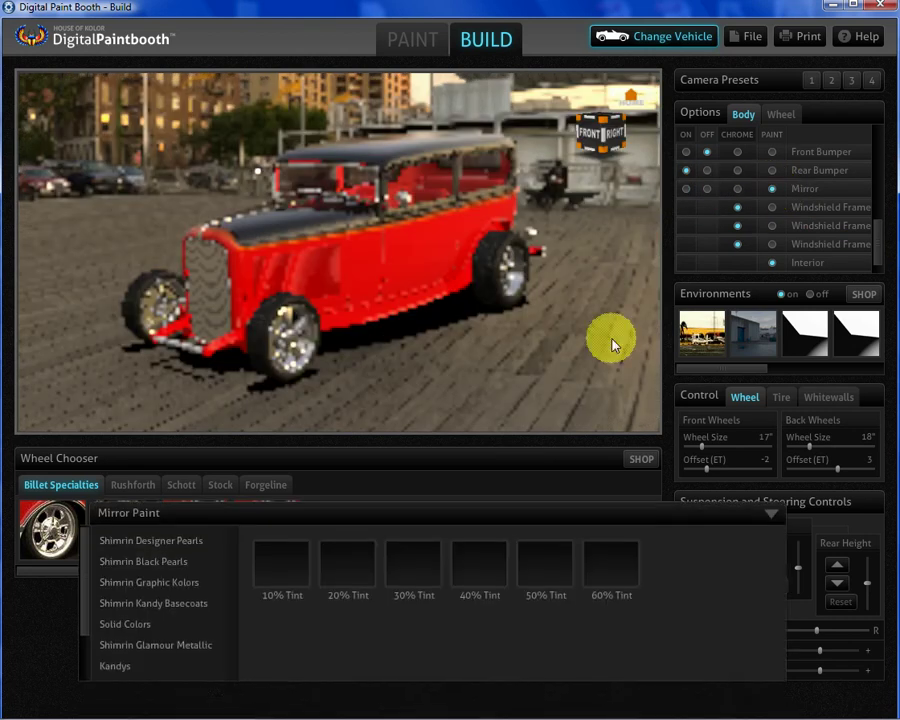
left_click(182, 562)
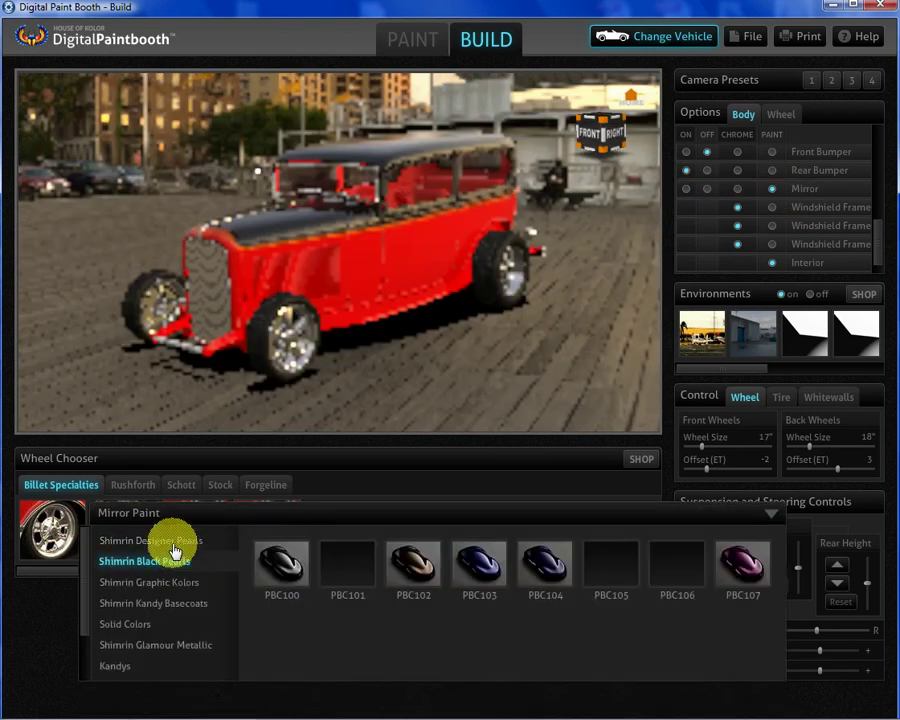
left_click(176, 540)
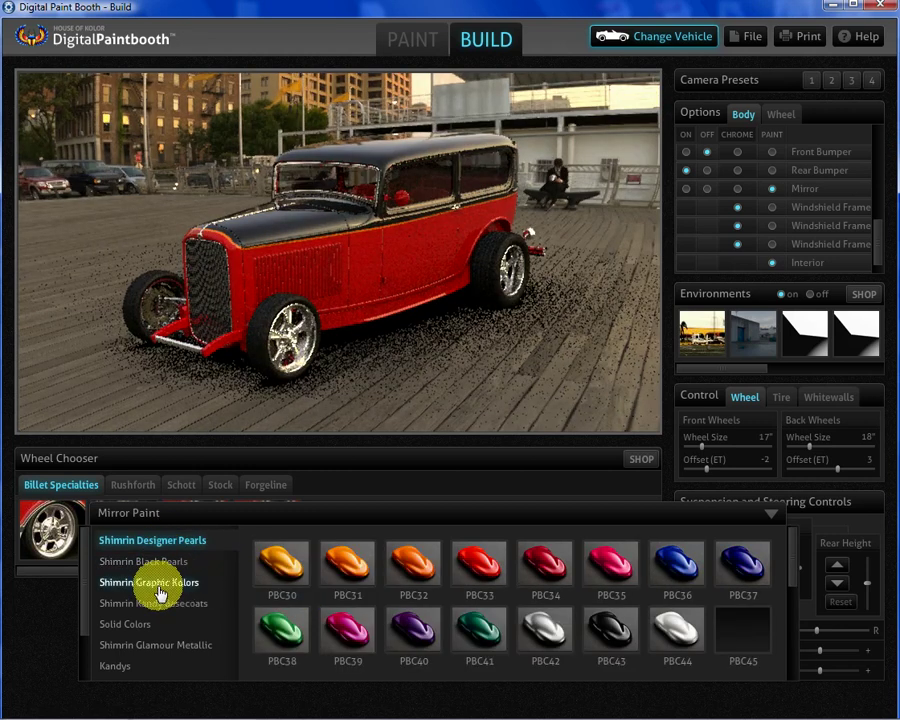
left_click(158, 583)
left_click_drag(283, 572, 405, 258)
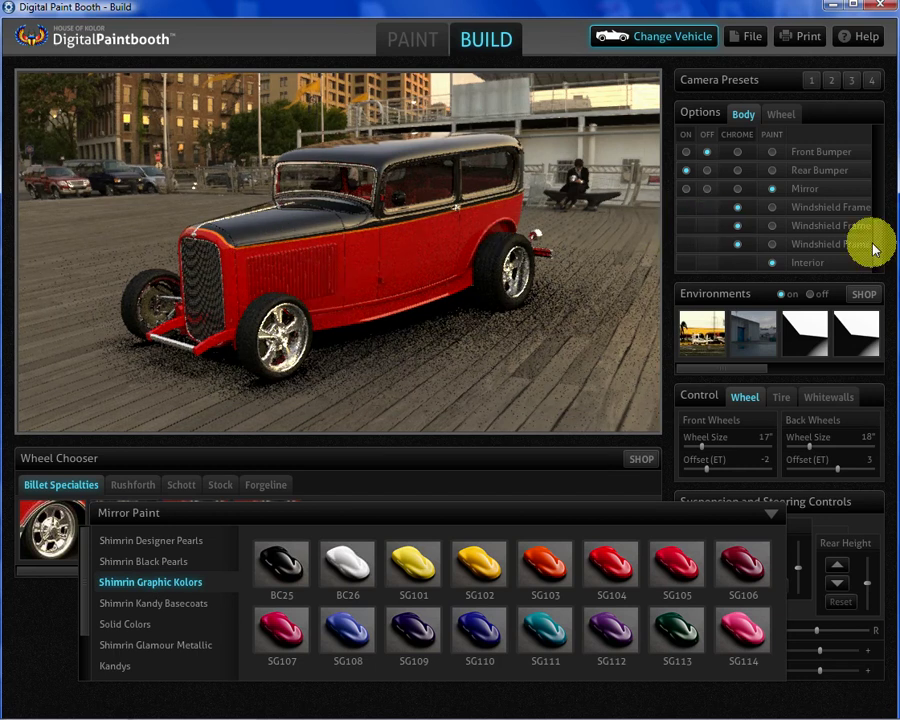
scroll(871, 235, "up", 3)
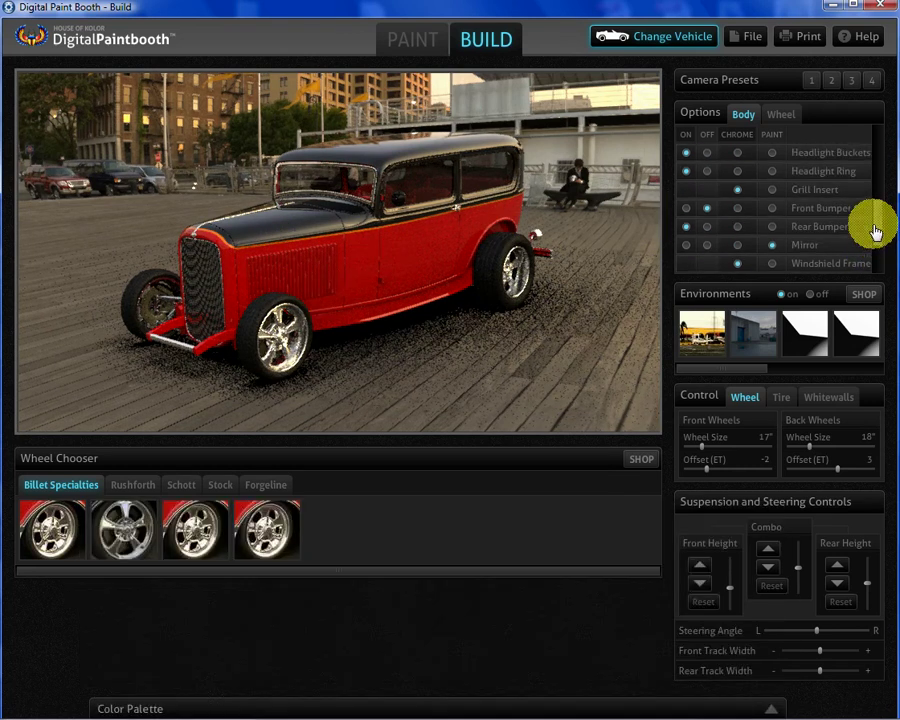
Paint the grill insert black BC25
left_click(772, 197)
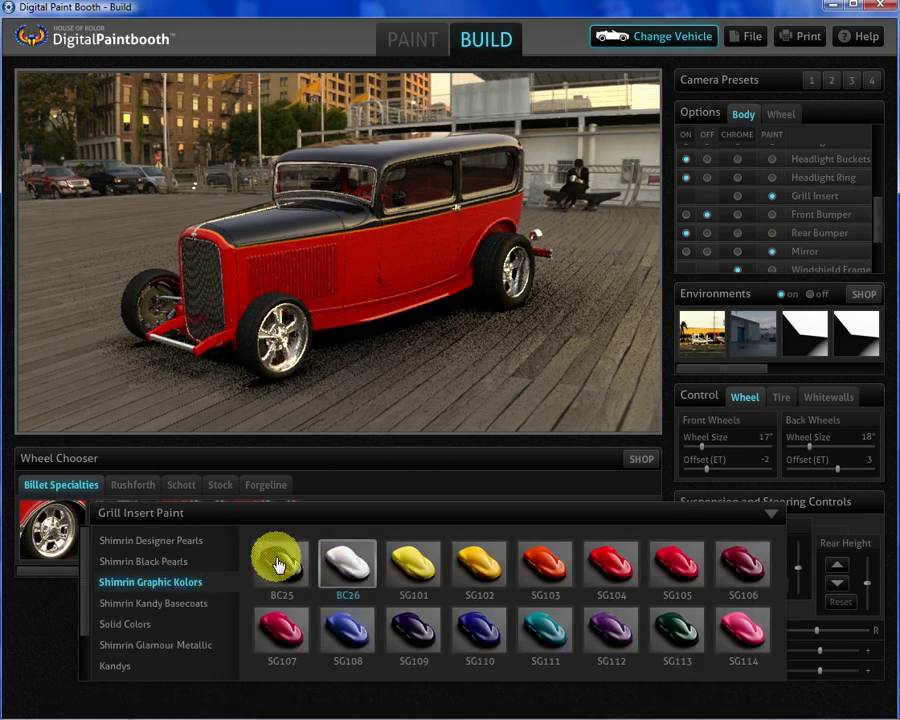
left_click(281, 555)
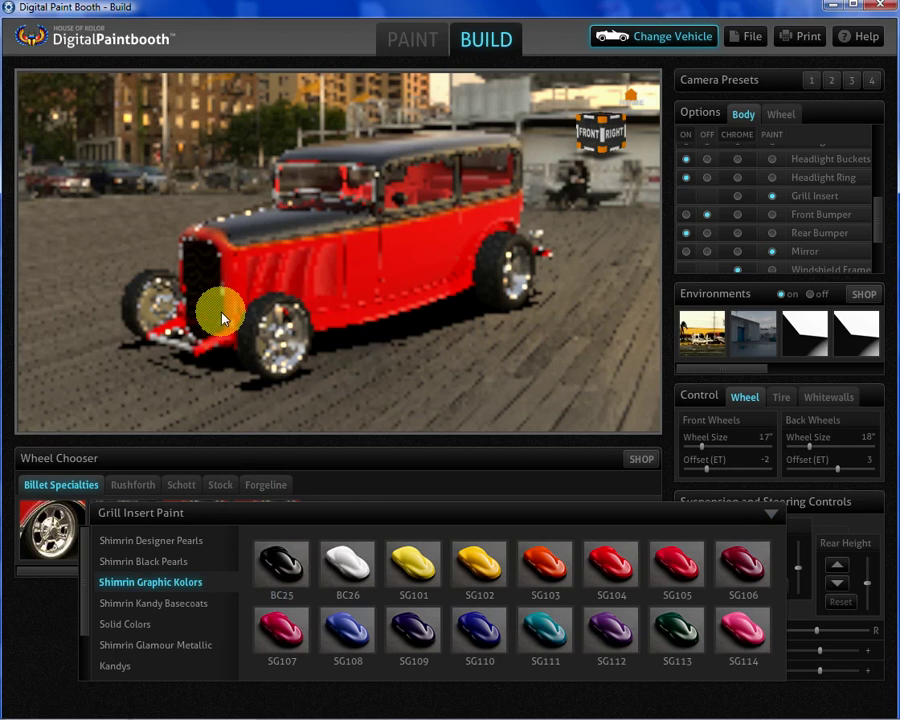
scroll(874, 230, "down", 1)
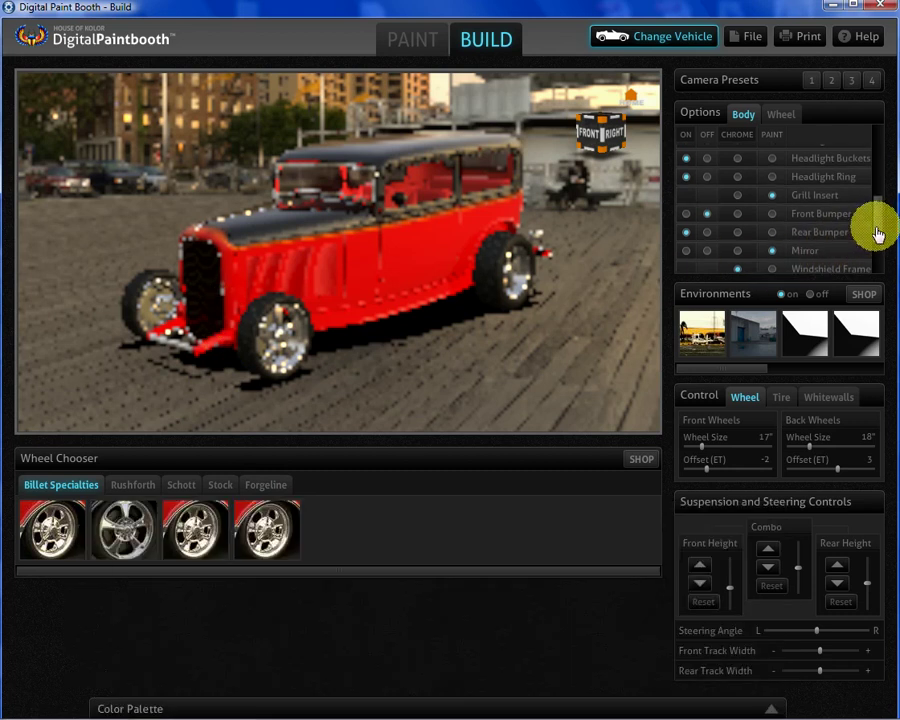
scroll(872, 218, "up", 4)
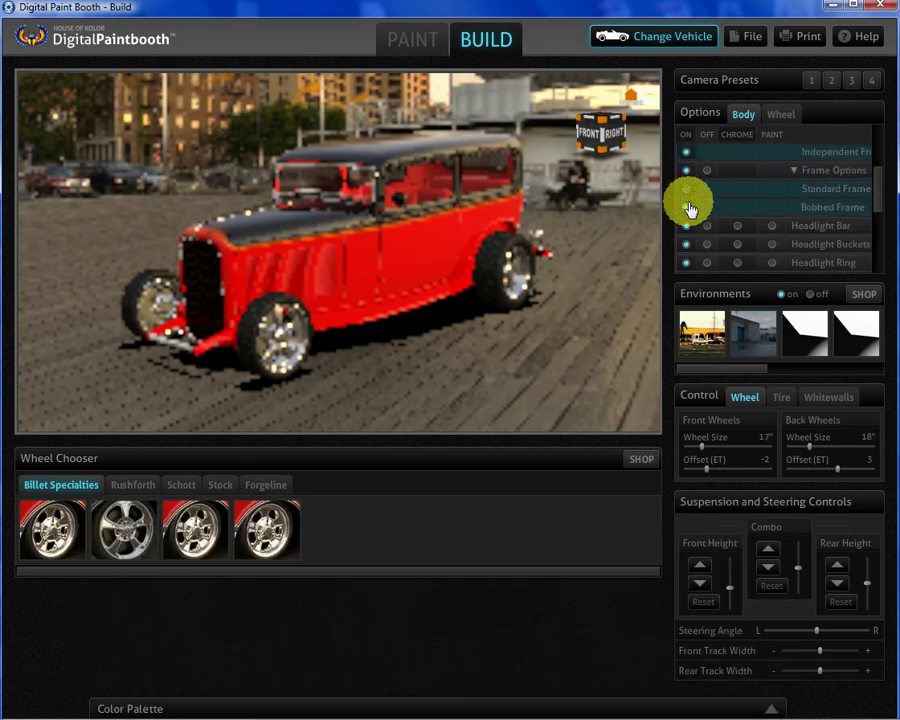
Fit the Bobbed Frame, then turn on Hood Options and choose Smooth Hood after trying Hood Top
left_click(687, 207)
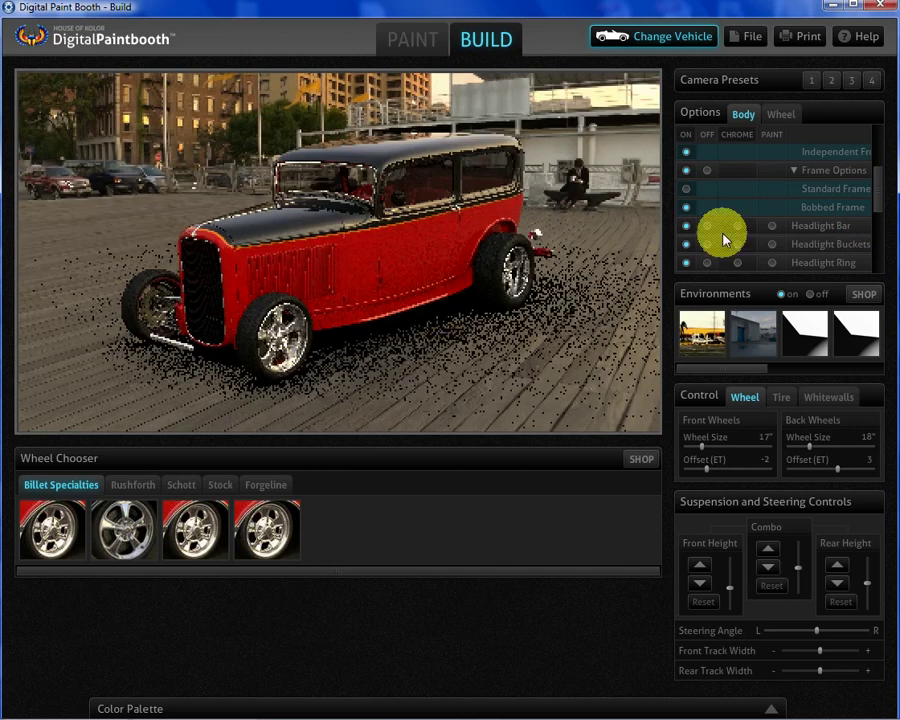
left_click_drag(878, 185, 876, 140)
left_click(687, 206)
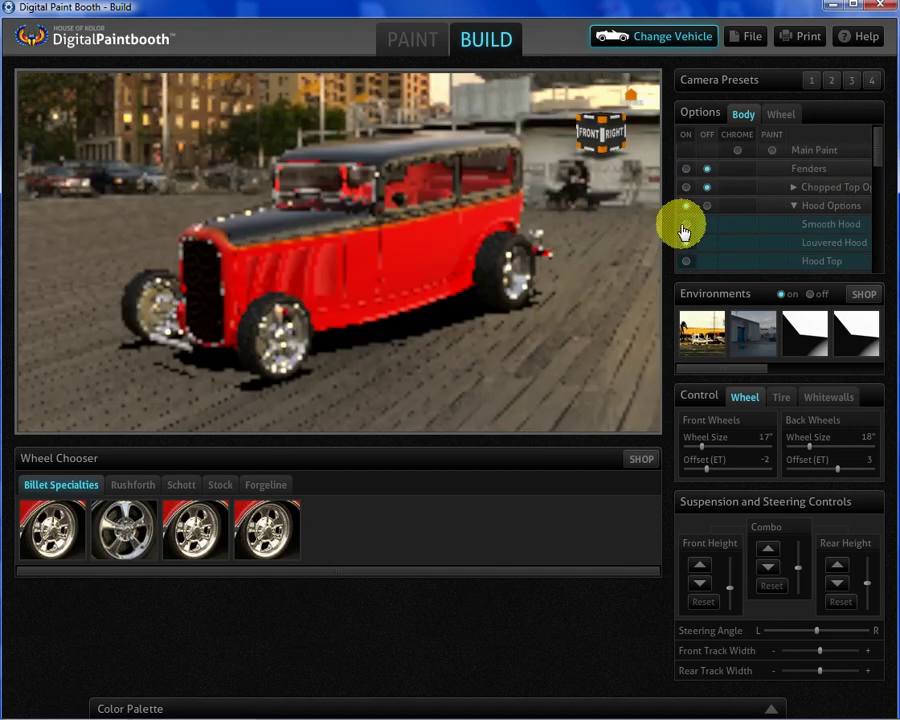
left_click(687, 260)
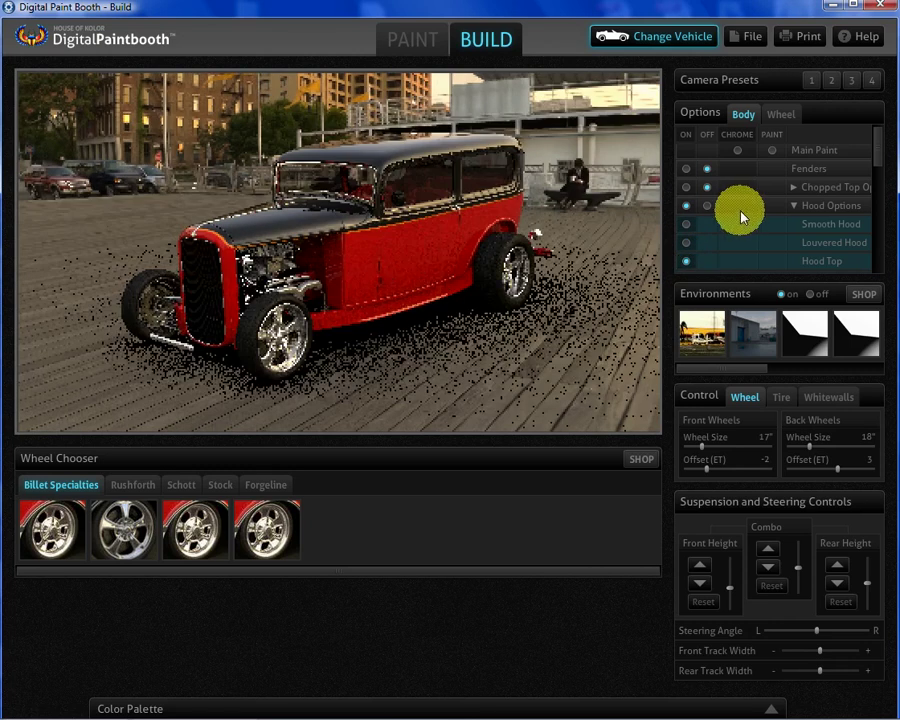
left_click(686, 226)
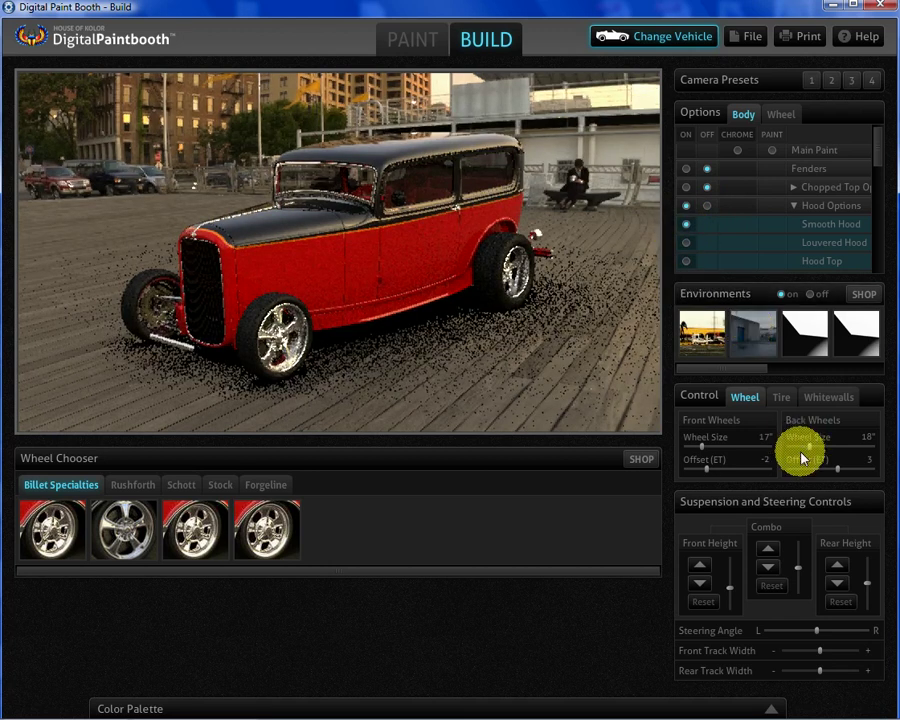
Adjust the front and rear ride height, then fit the chrome Schott Velocity wheels
left_click(728, 588)
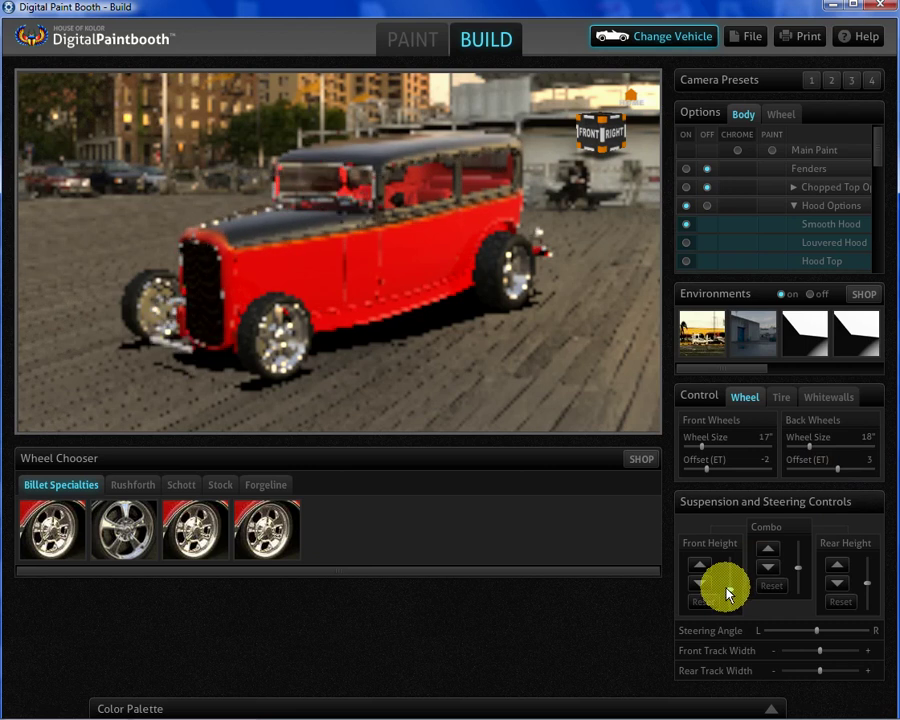
left_click(866, 585)
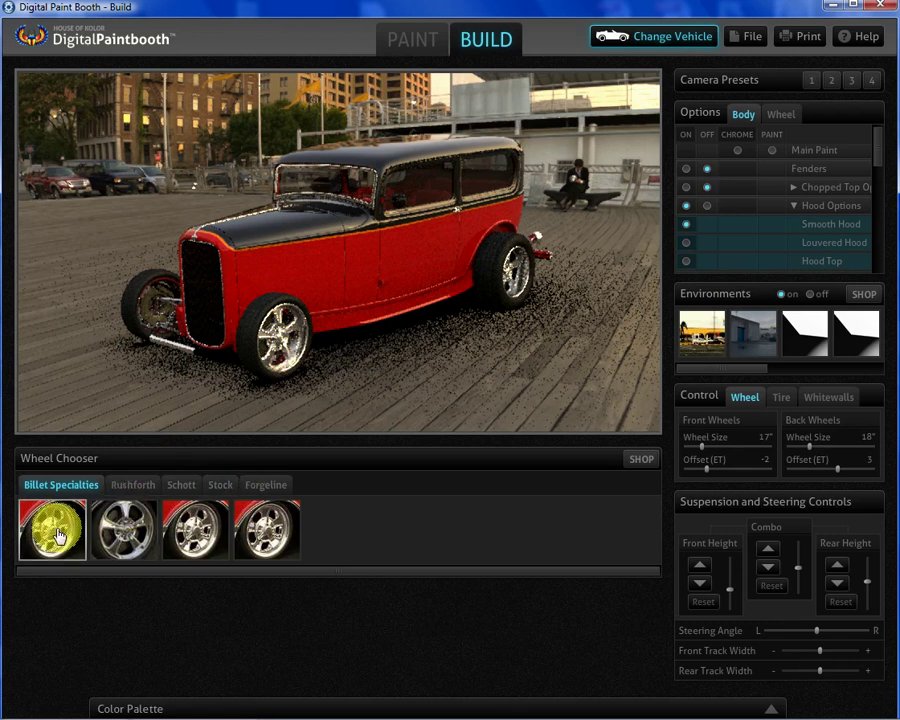
left_click(180, 485)
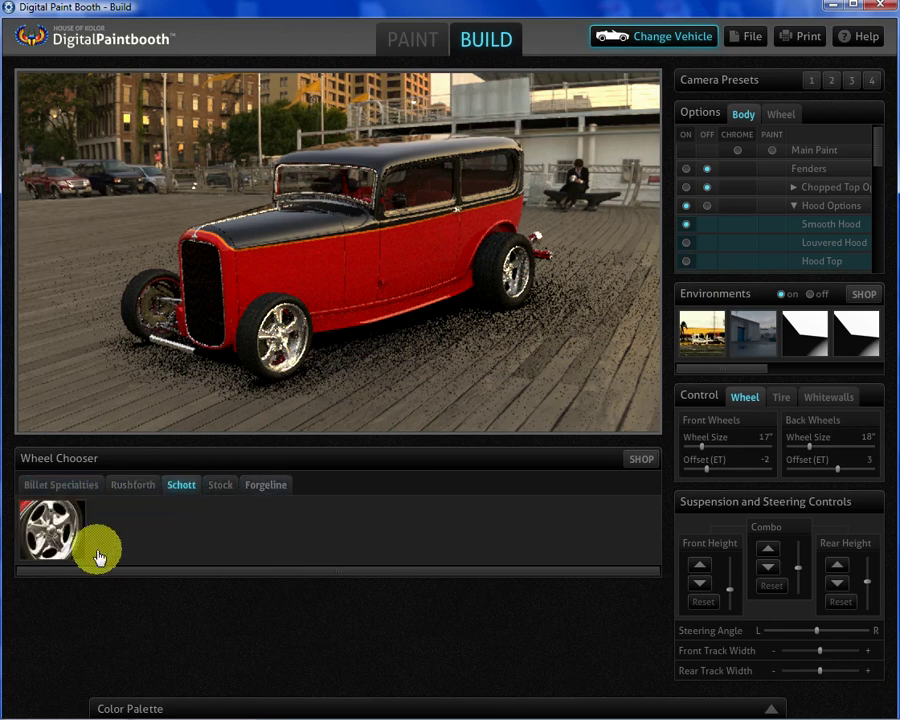
left_click(62, 540)
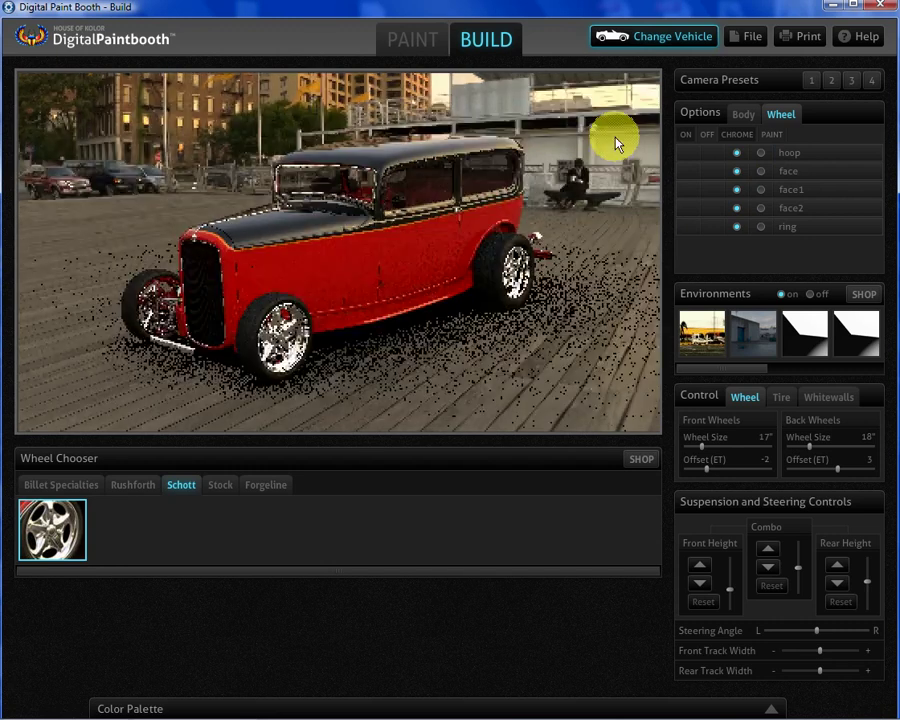
Switch the wheel hoop, face and face2 to paint with a Polished Aluminum Misc finish
left_click(762, 157)
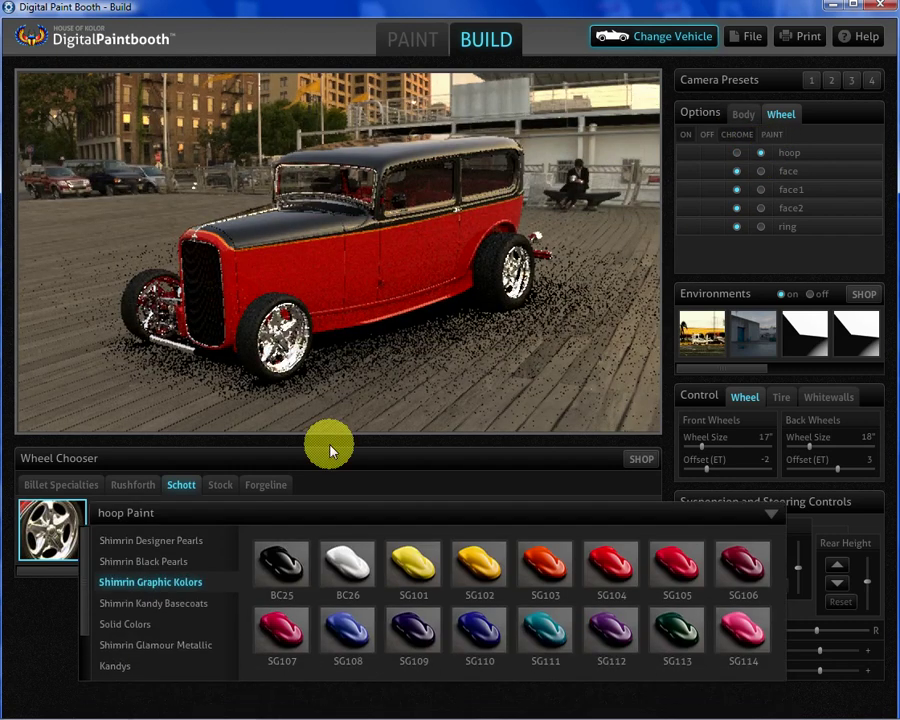
scroll(127, 658, "down", 1)
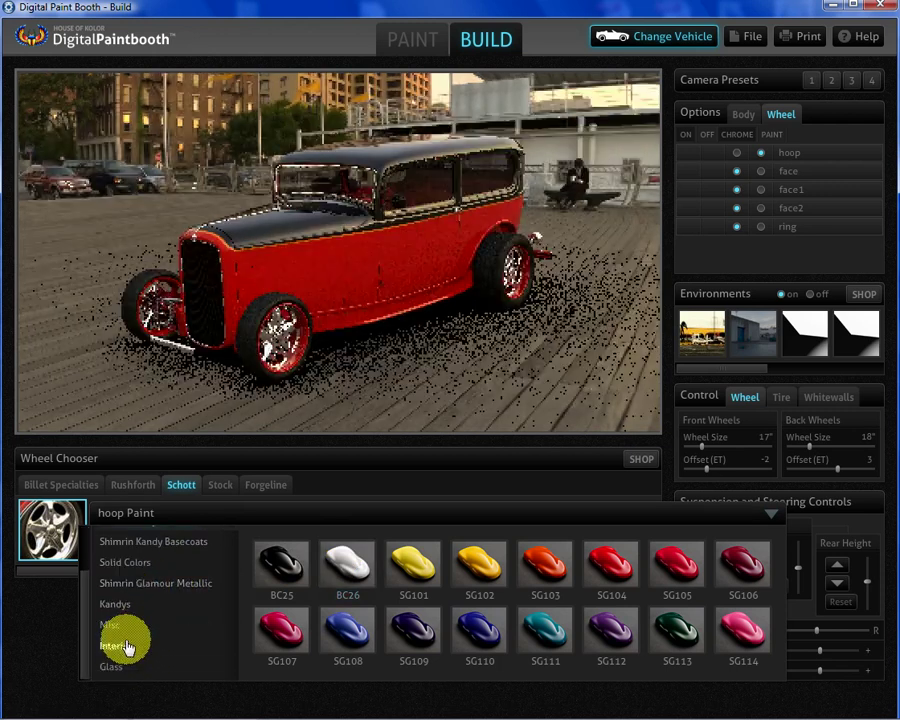
left_click(115, 628)
left_click(497, 570)
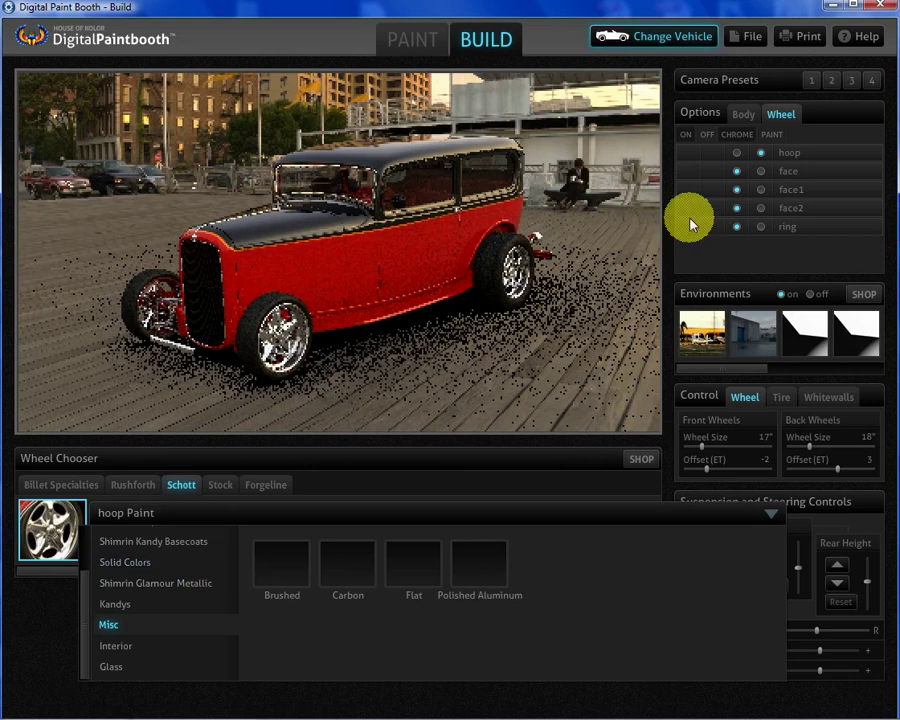
left_click(761, 171)
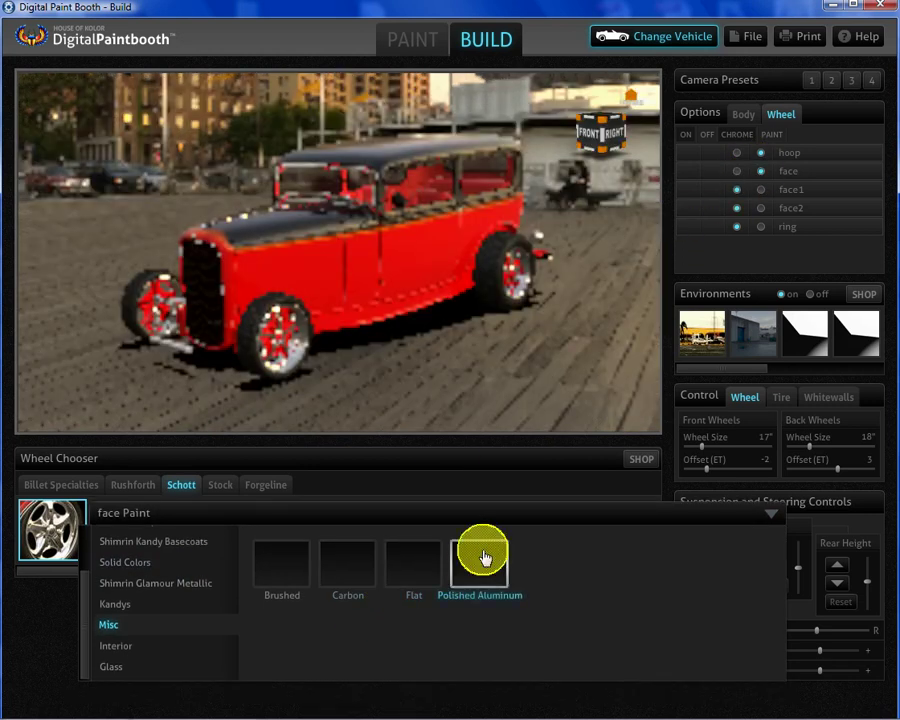
left_click(757, 193)
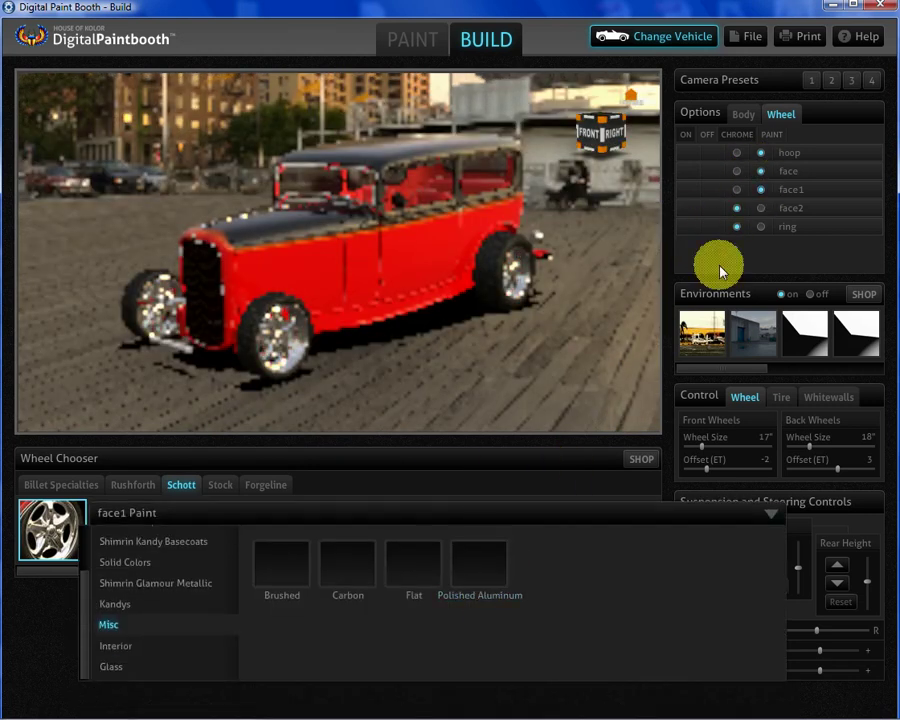
left_click(758, 207)
left_click(470, 568)
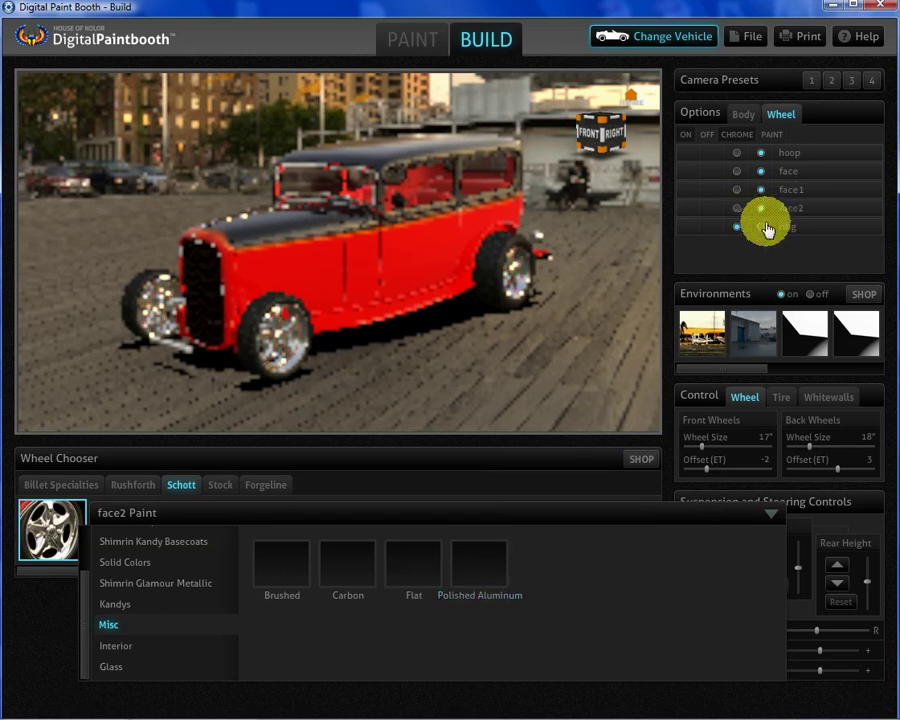
Give the wheel ring a flat painted finish and pick a different Misc finish for the face
left_click(762, 227)
left_click(482, 563)
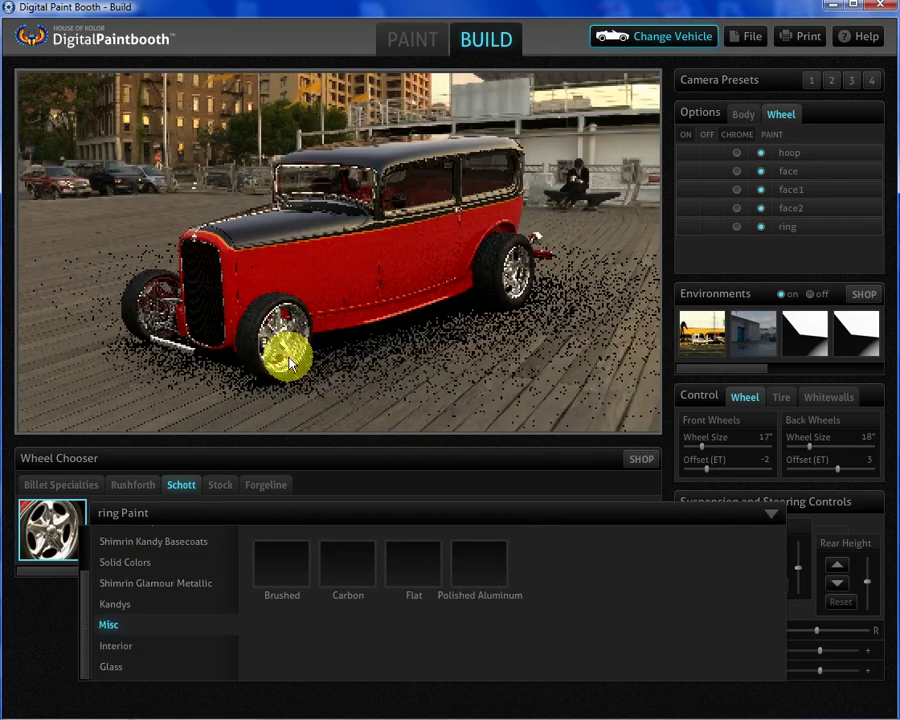
left_click(737, 227)
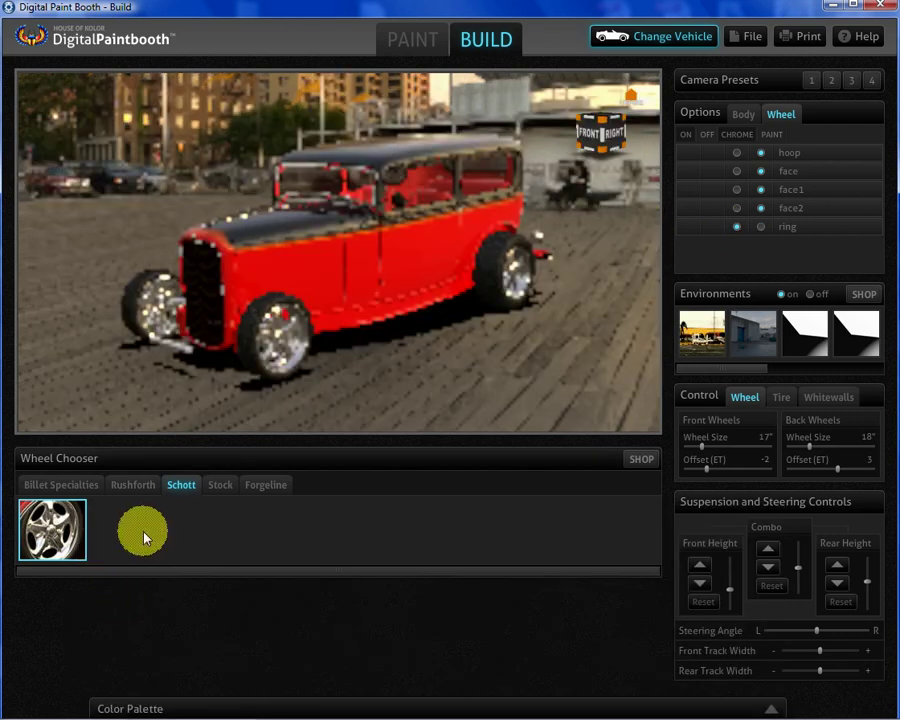
left_click(760, 227)
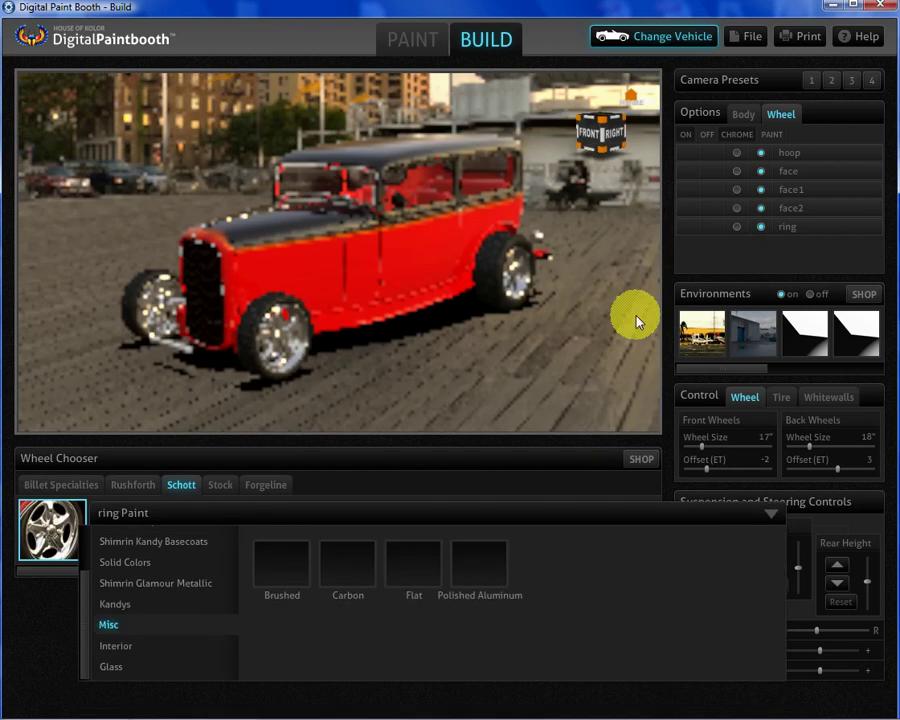
left_click(405, 566)
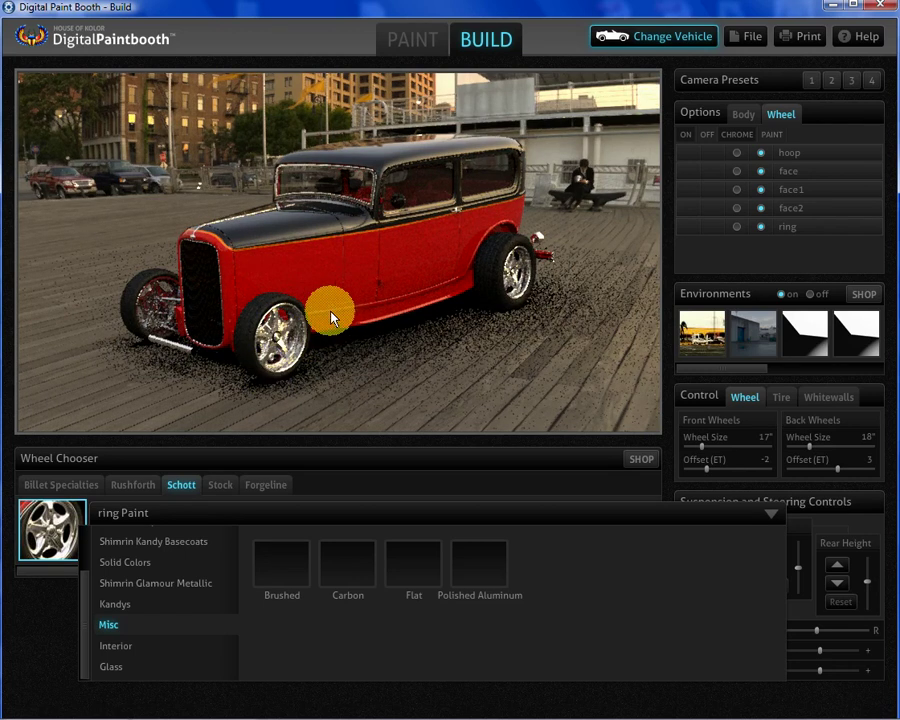
left_click(759, 172)
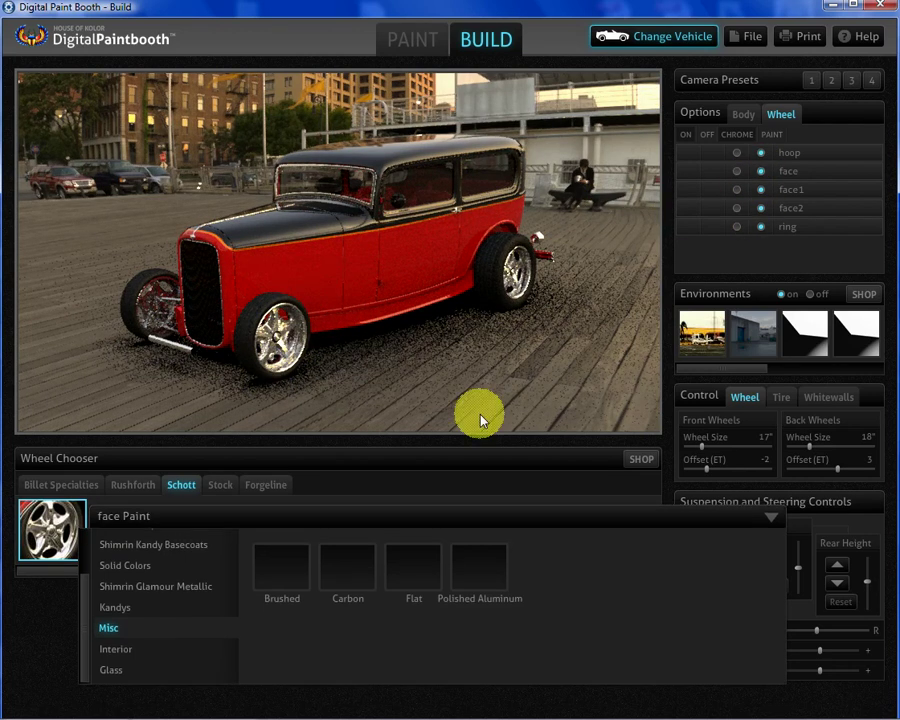
left_click(275, 566)
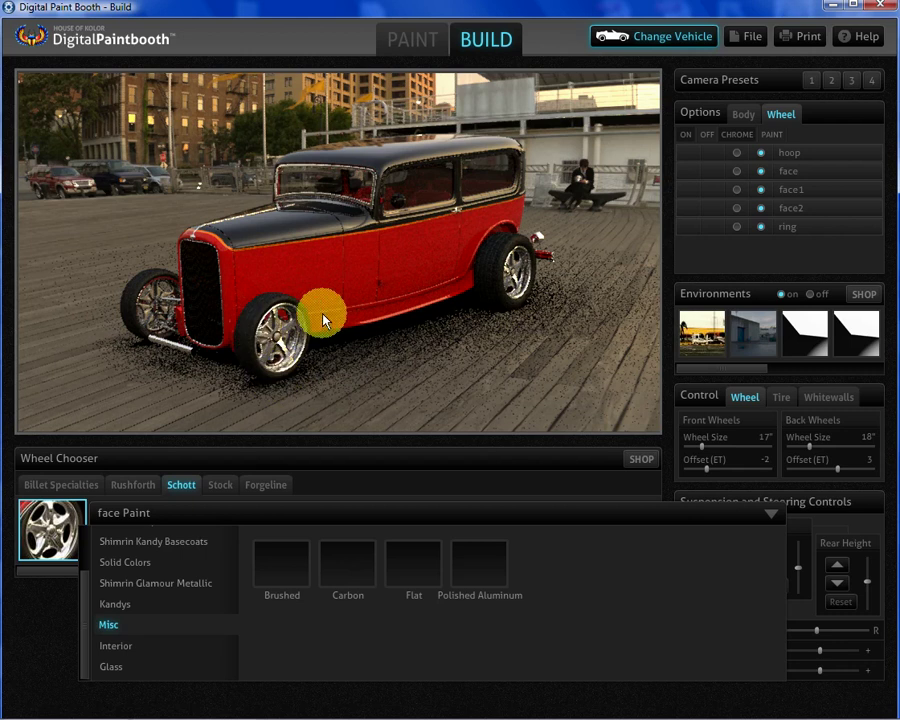
Collapse the paint palette and steer the front wheels to the right
left_click(768, 513)
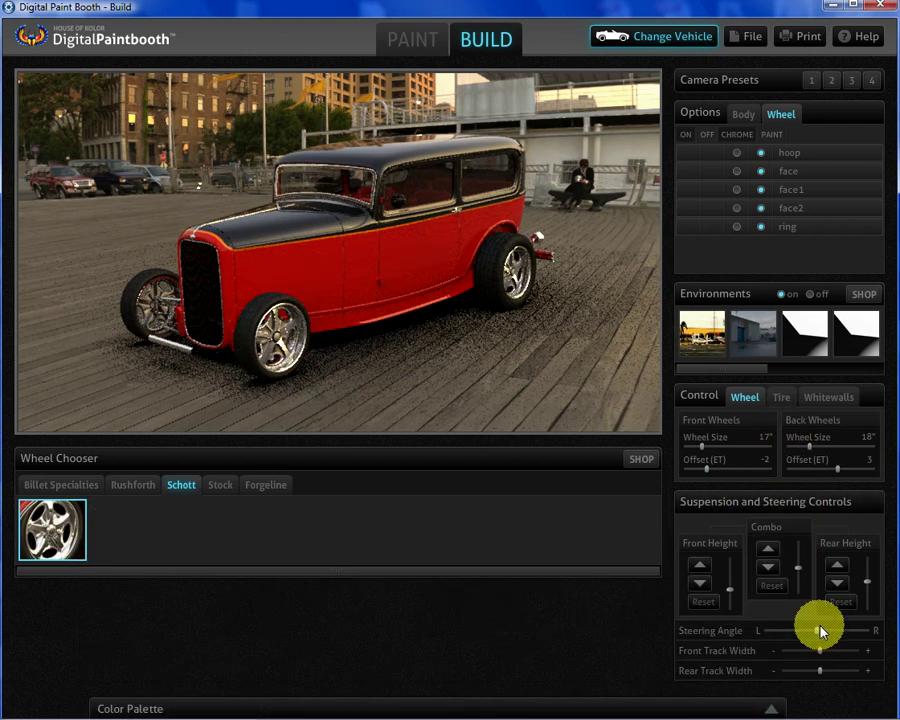
left_click_drag(819, 635, 848, 629)
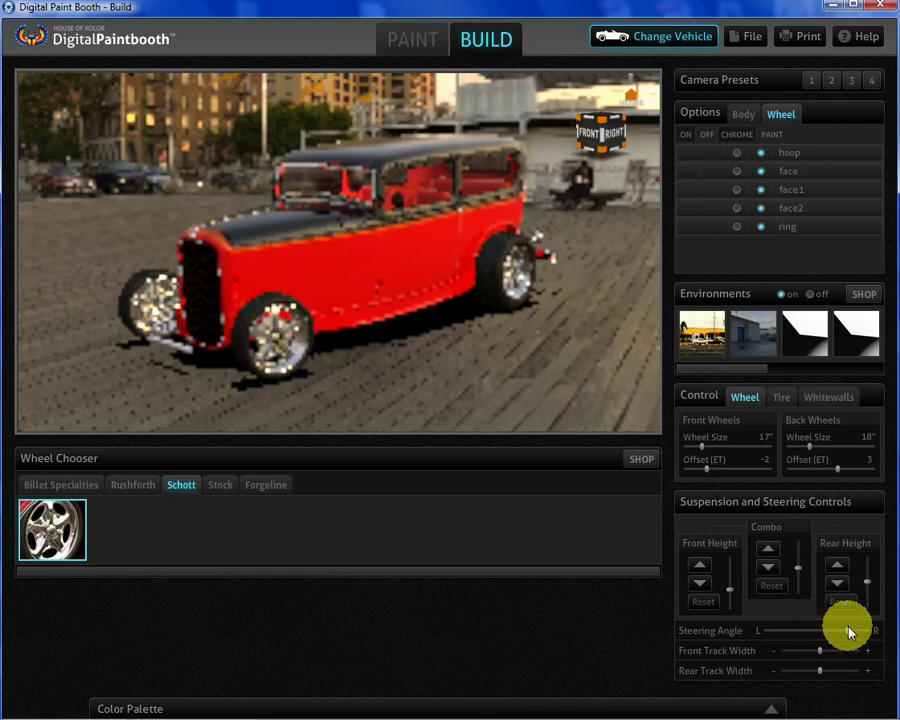
left_click_drag(637, 206, 562, 242)
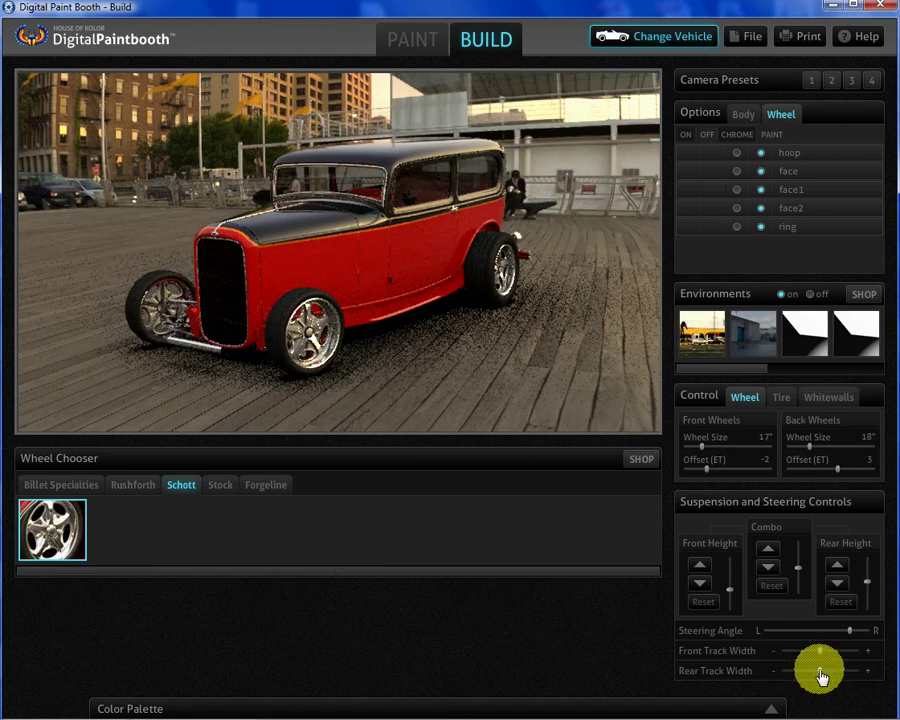
Fit 20-inch back wheels with back tire profile 2 and widen the rear track
left_click_drag(820, 677, 836, 676)
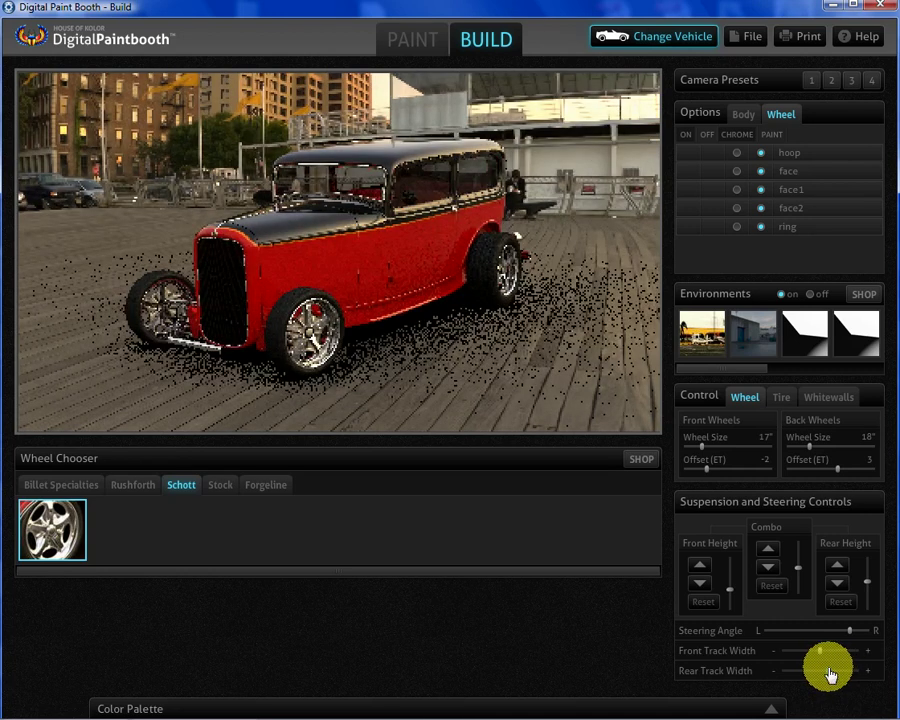
left_click(829, 451)
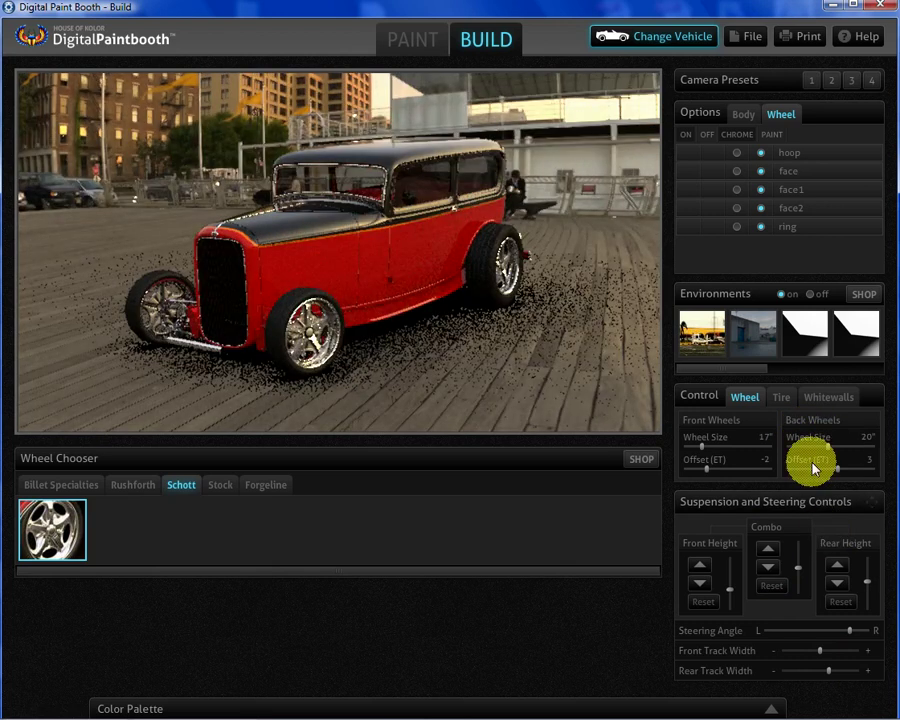
left_click(788, 403)
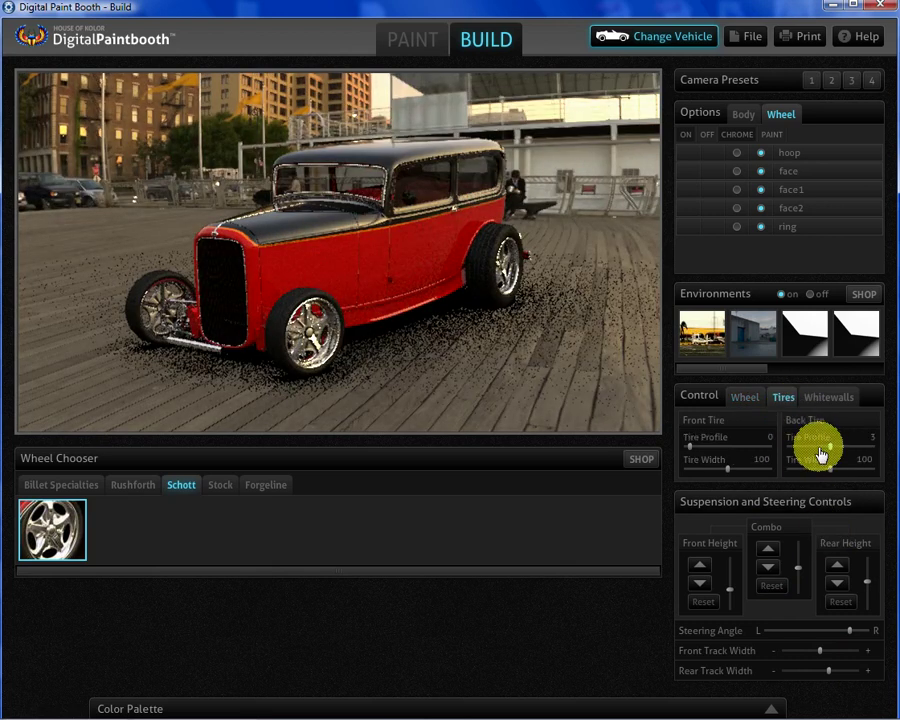
left_click(819, 447)
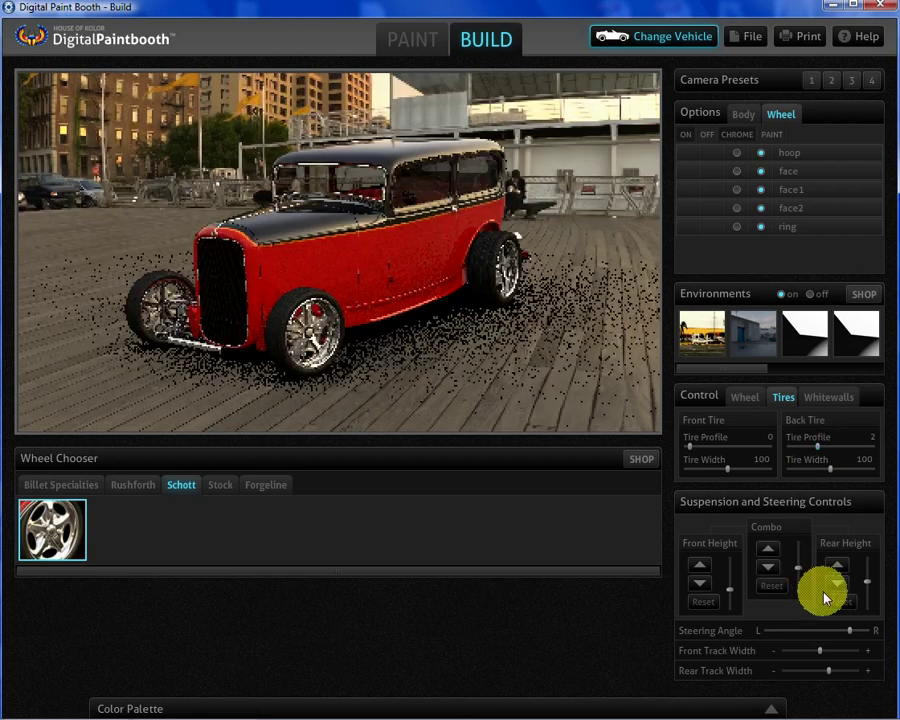
left_click_drag(828, 677, 835, 676)
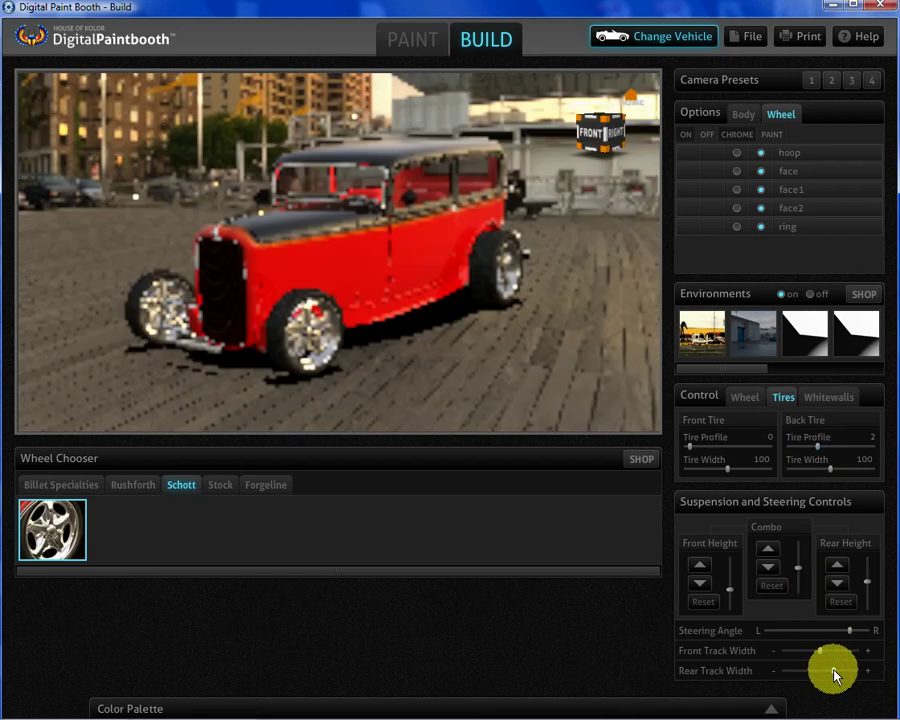